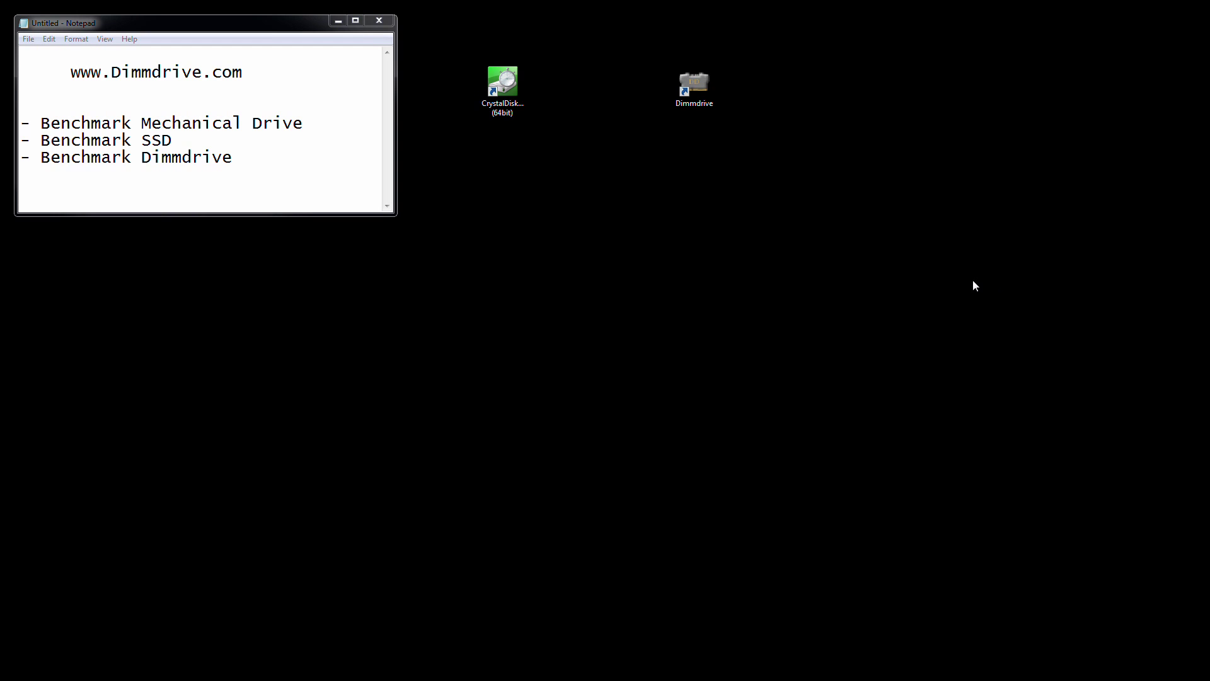
# Launch Dimmdrive to its 10 GB main panel and make the Notepad notes window taller
pyautogui.doubleClick(694, 85)
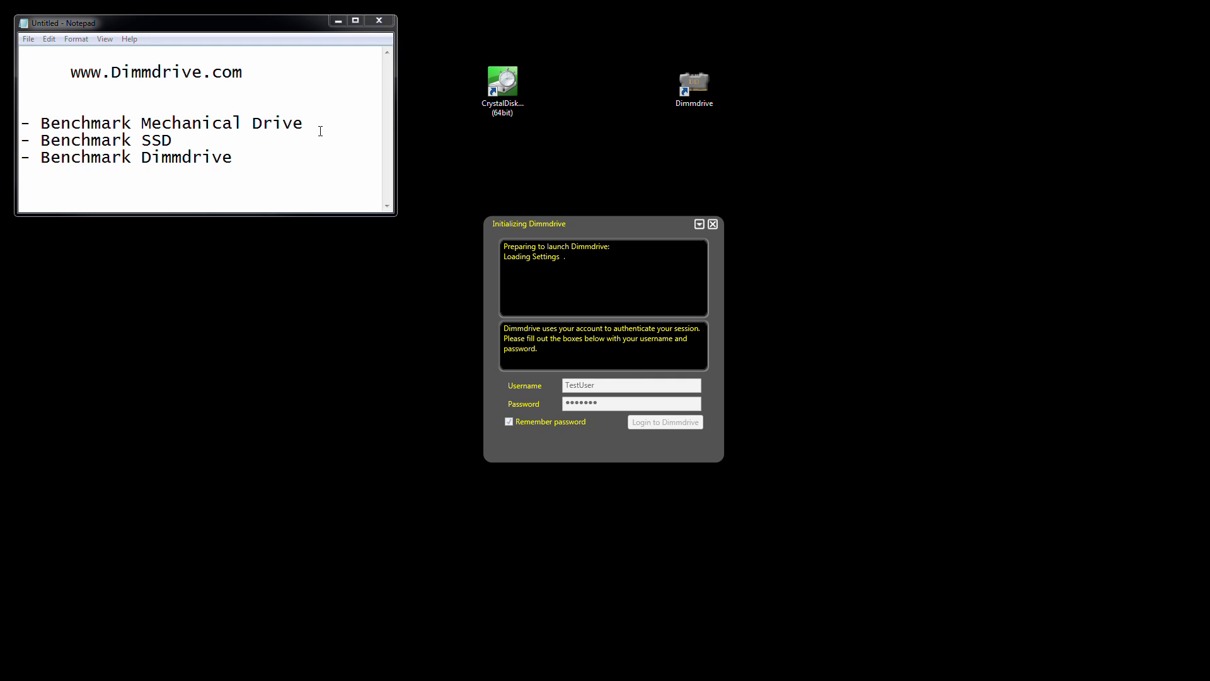
pyautogui.click(211, 148)
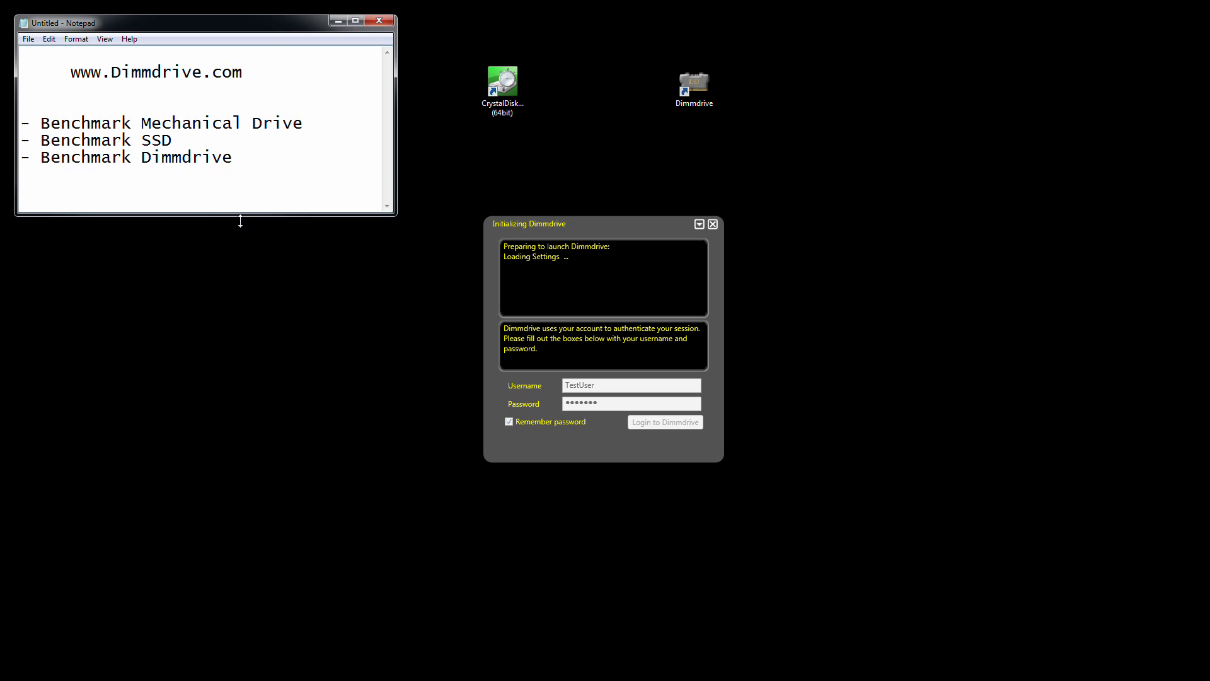
pyautogui.moveTo(240, 221); pyautogui.dragTo(246, 320)
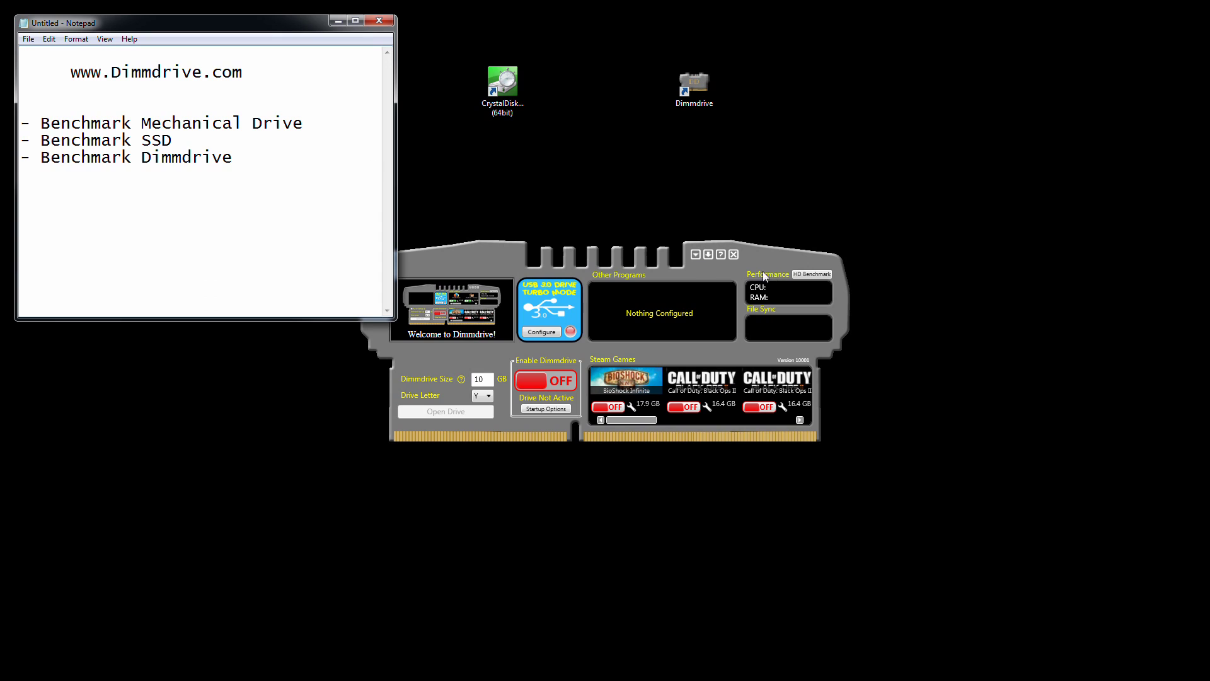
# Below the benchmark list, add the line 'Caveat: We are recording video while doing this benchmark'
pyautogui.moveTo(763, 271); pyautogui.dragTo(862, 298)
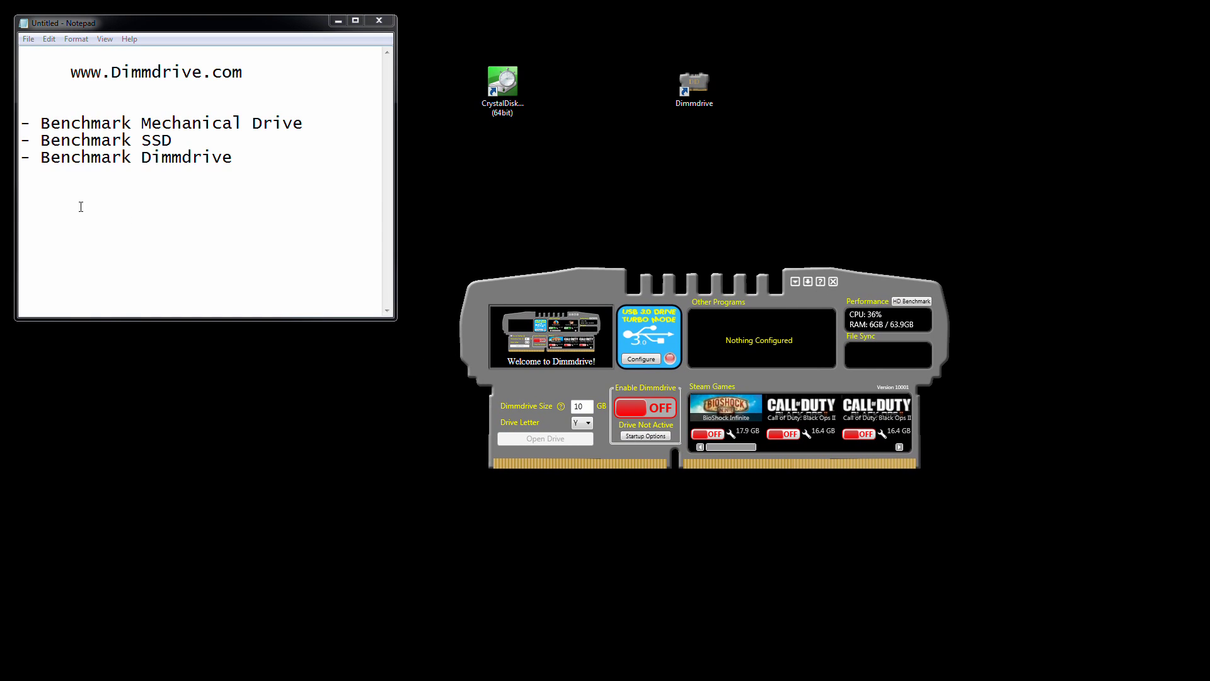
pyautogui.click(243, 214)
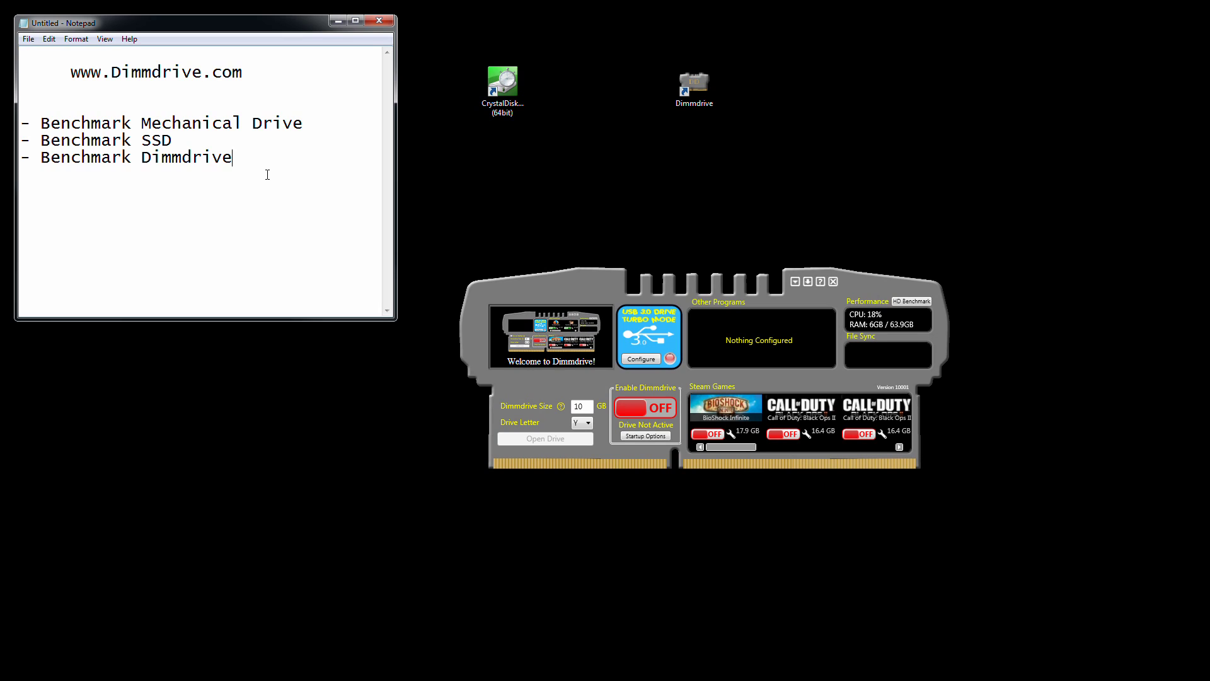
pyautogui.press('Return')
pyautogui.press('Return')
pyautogui.write('Caveat:  We are recording vid')
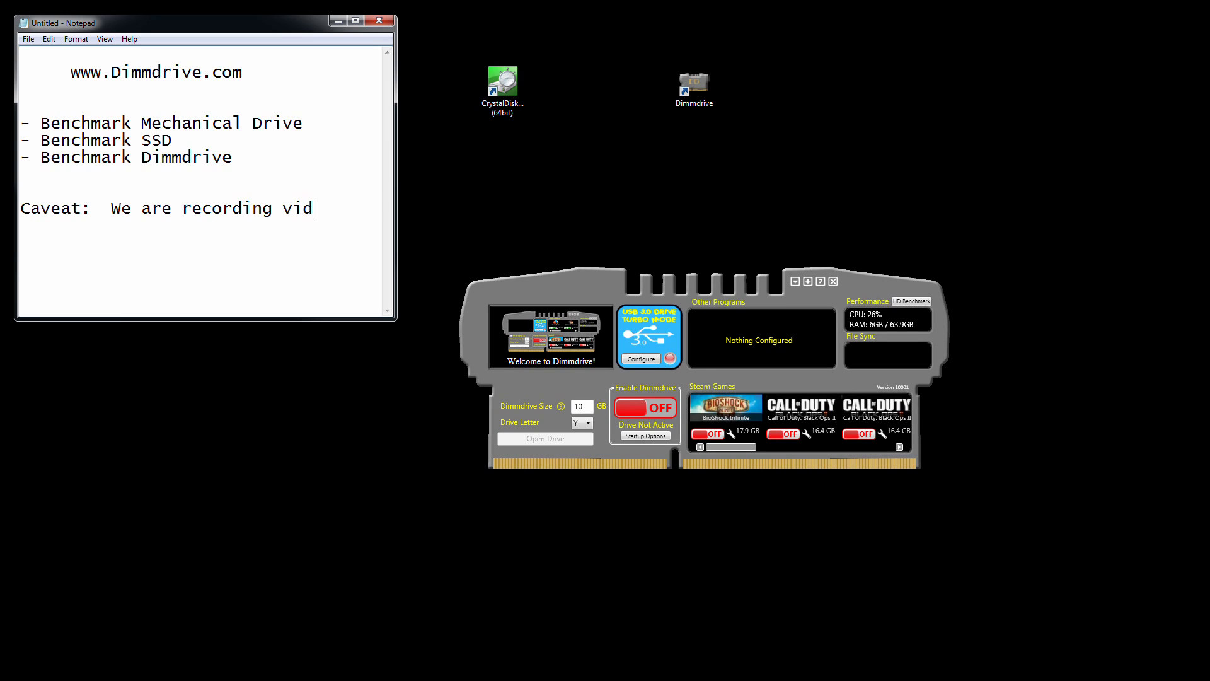
pyautogui.write('eo while doing this benchmark!')
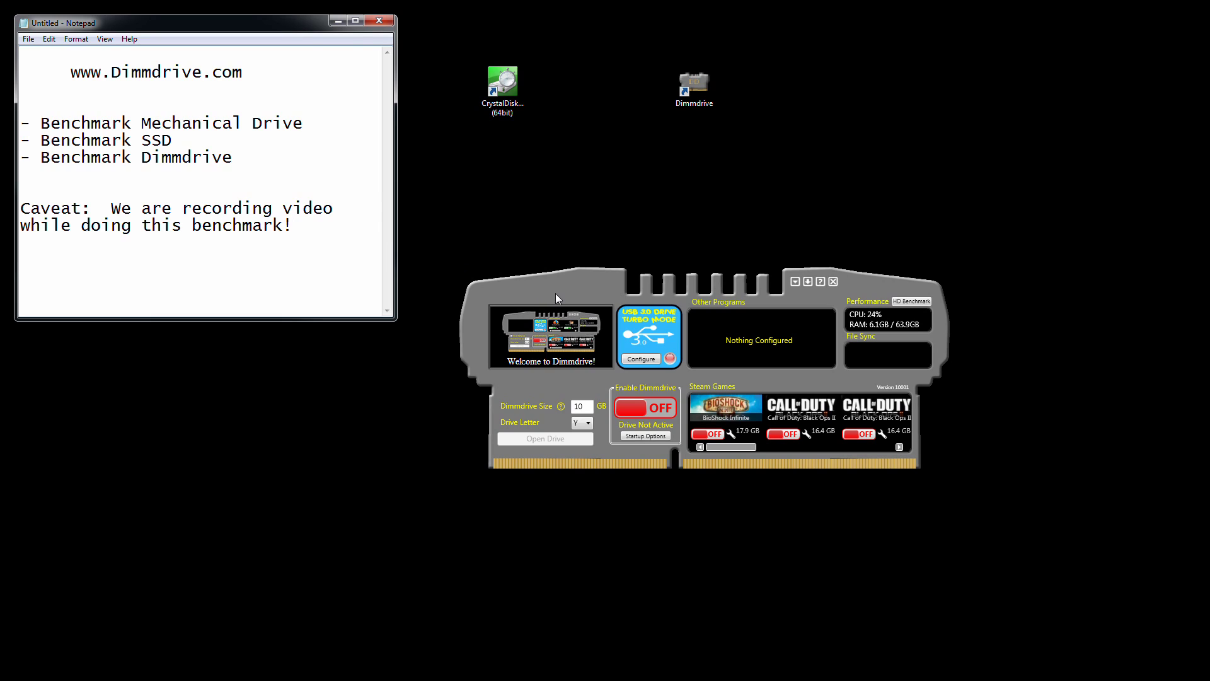
# Open CrystalDiskMark with a 100MB test size targeting the 3726GB drive F:
pyautogui.doubleClick(512, 93)
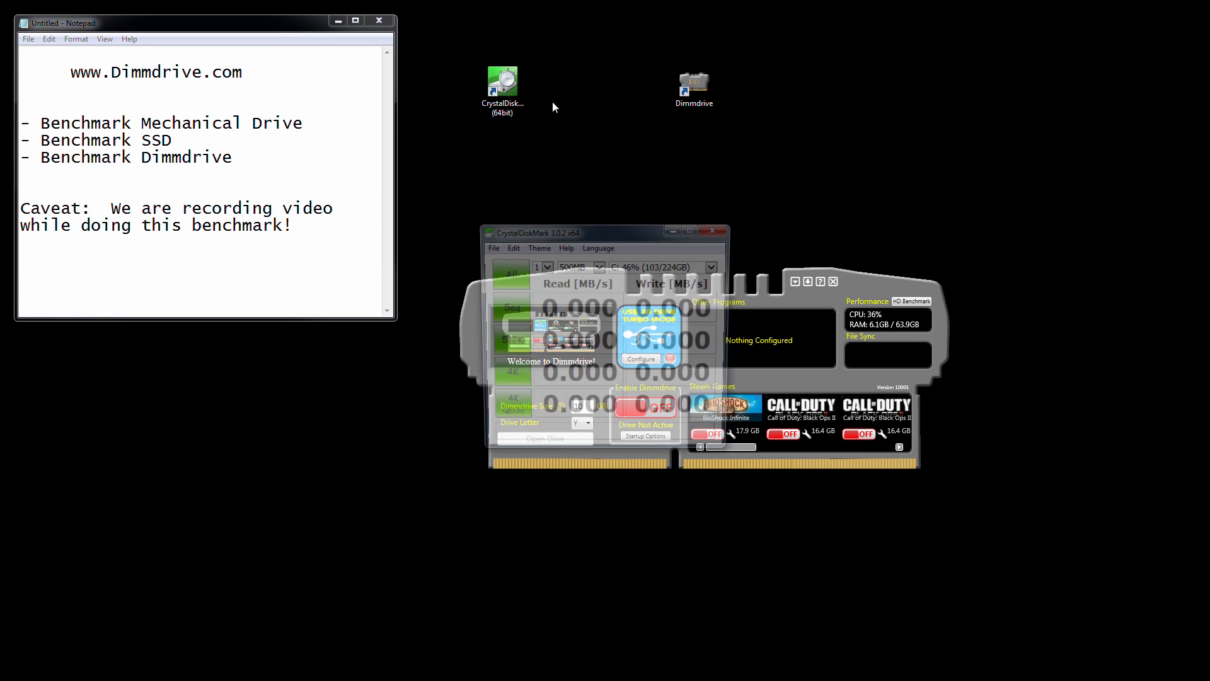
pyautogui.moveTo(591, 238); pyautogui.dragTo(564, 202)
pyautogui.click(554, 230)
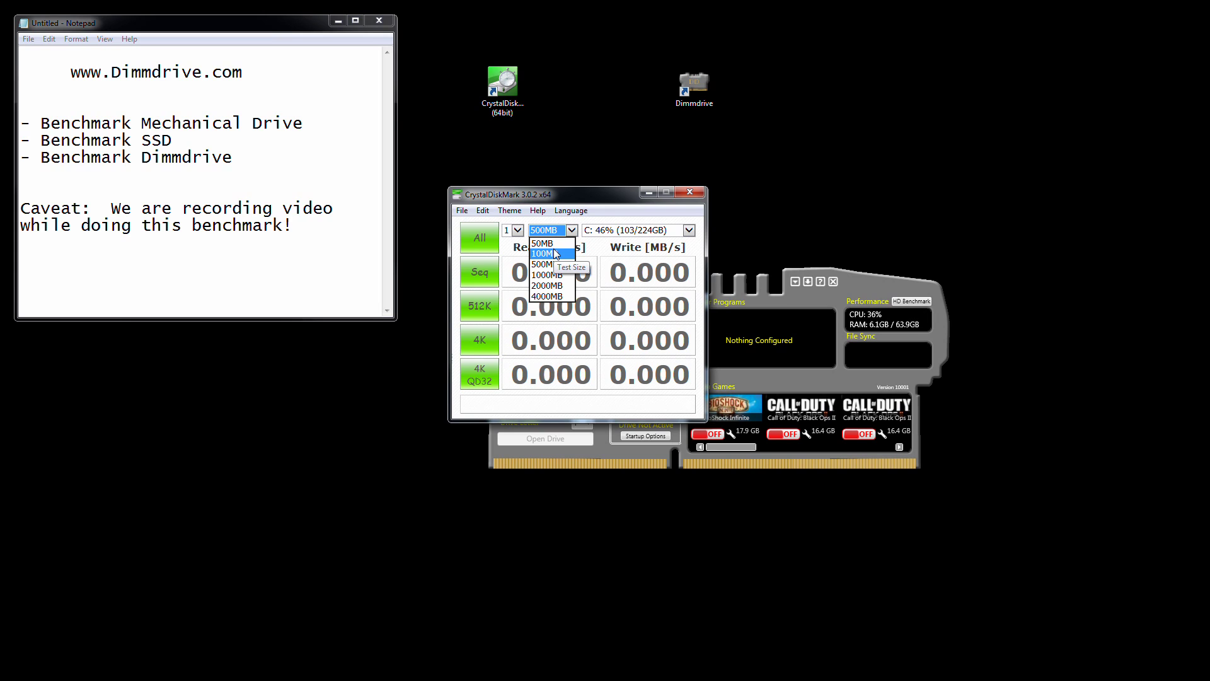
pyautogui.click(556, 254)
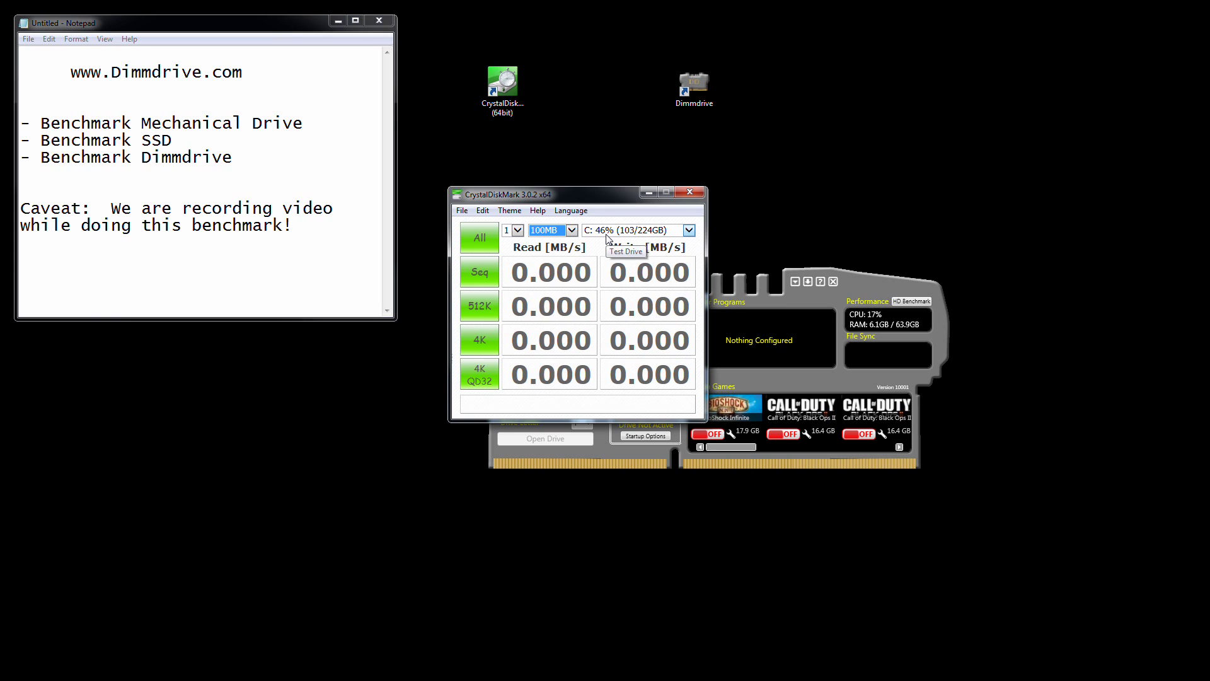
pyautogui.moveTo(871, 286); pyautogui.dragTo(774, 480)
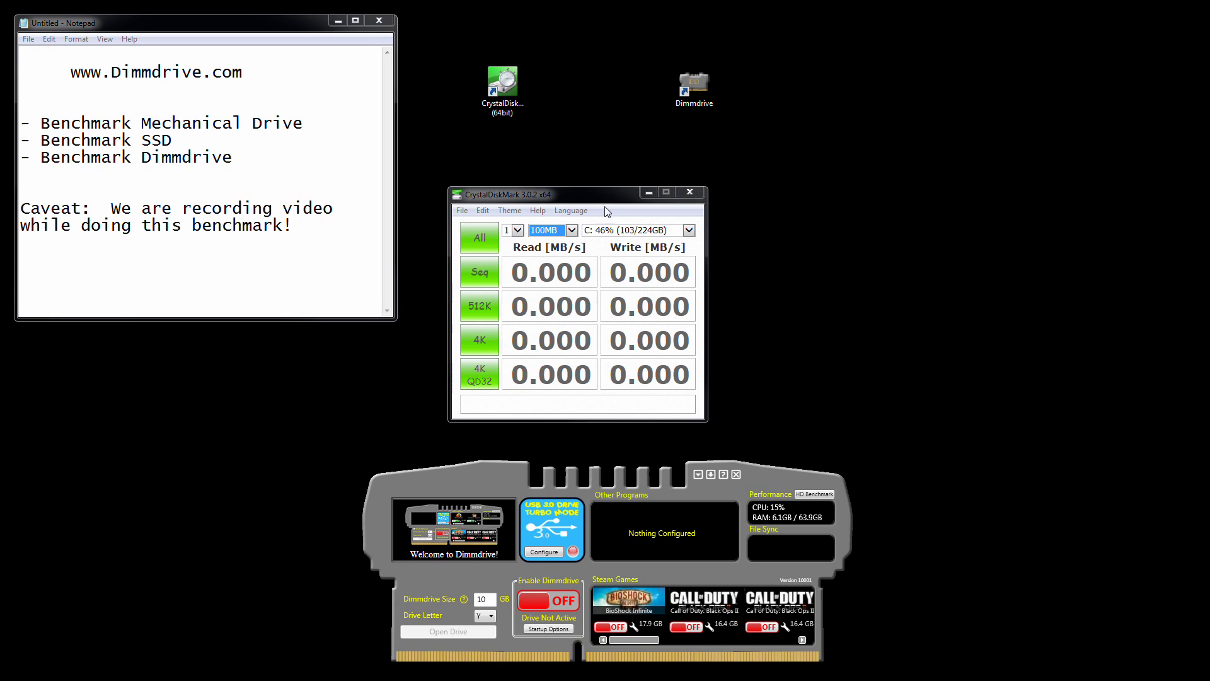
pyautogui.moveTo(578, 192); pyautogui.dragTo(631, 169)
pyautogui.click(693, 205)
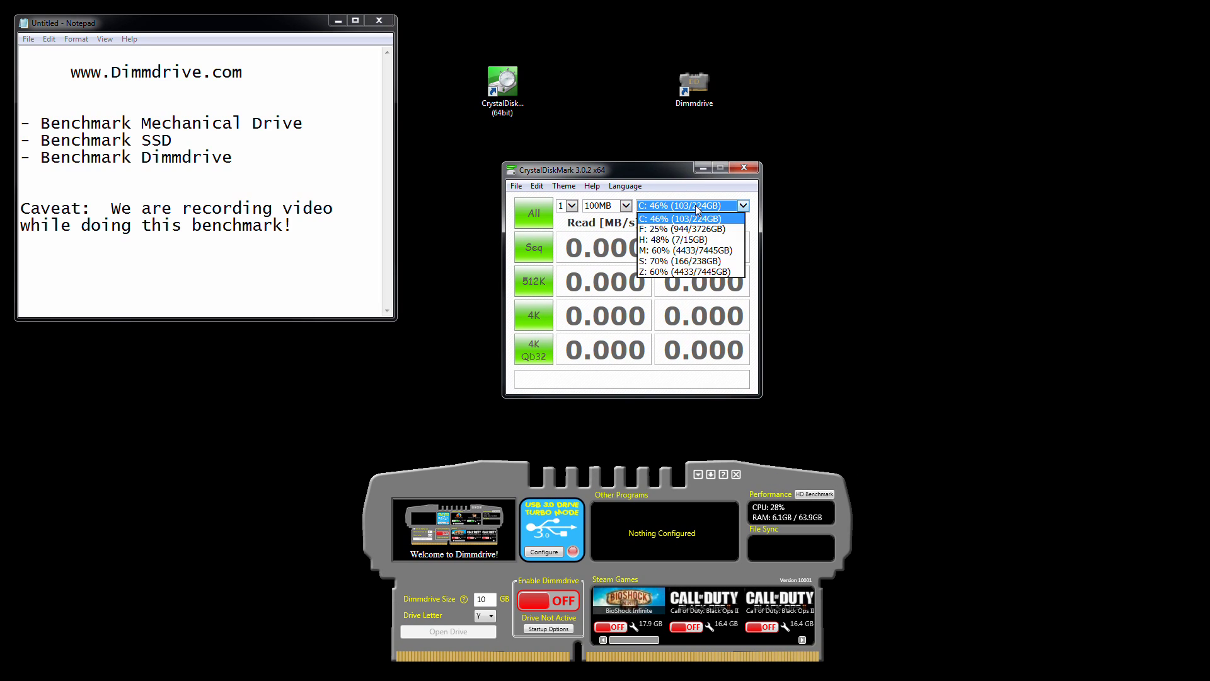
pyautogui.click(663, 232)
# Note 'Seagate 4TB Mechanical Drive' under the mechanical-drive item, then start the full F: benchmark
pyautogui.click(320, 122)
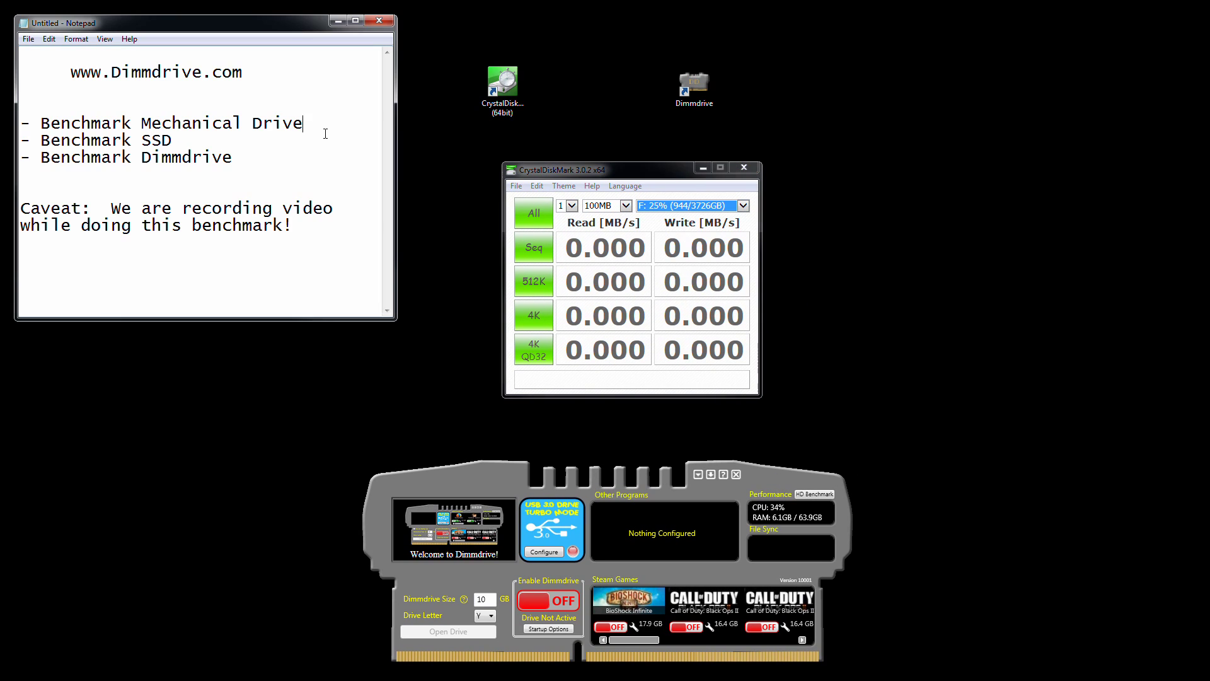
pyautogui.press('Return')
pyautogui.write('Seagat')
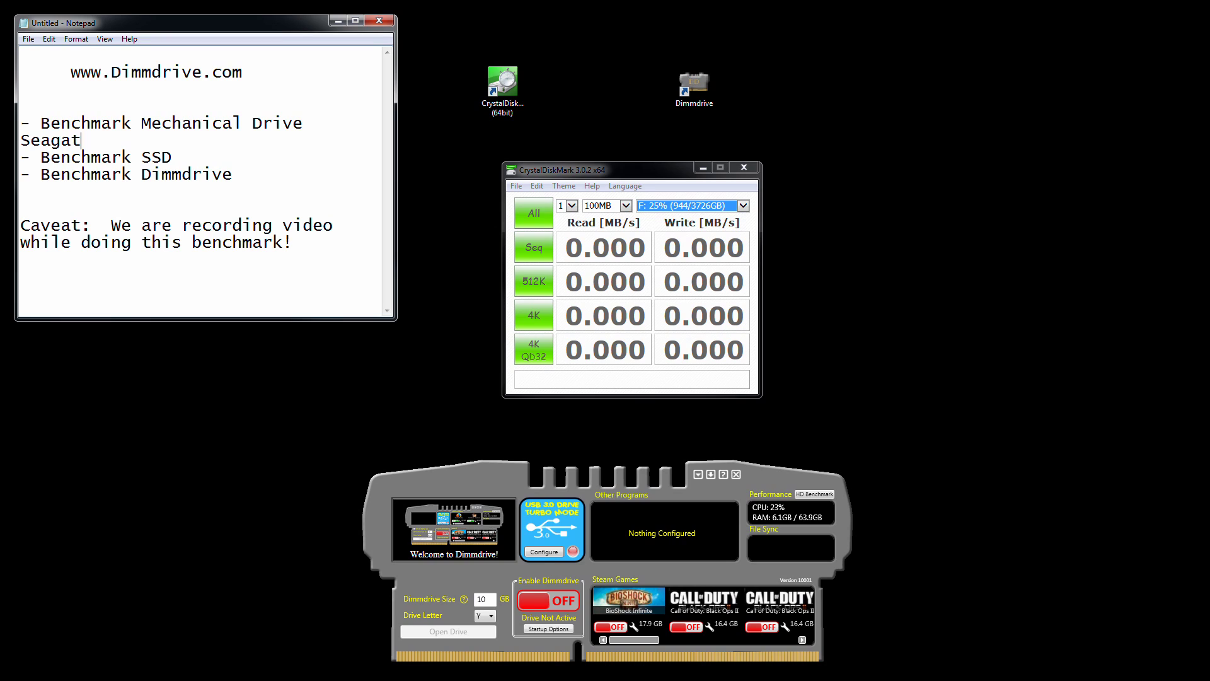
pyautogui.write('e 4TB Mechanical Drive')
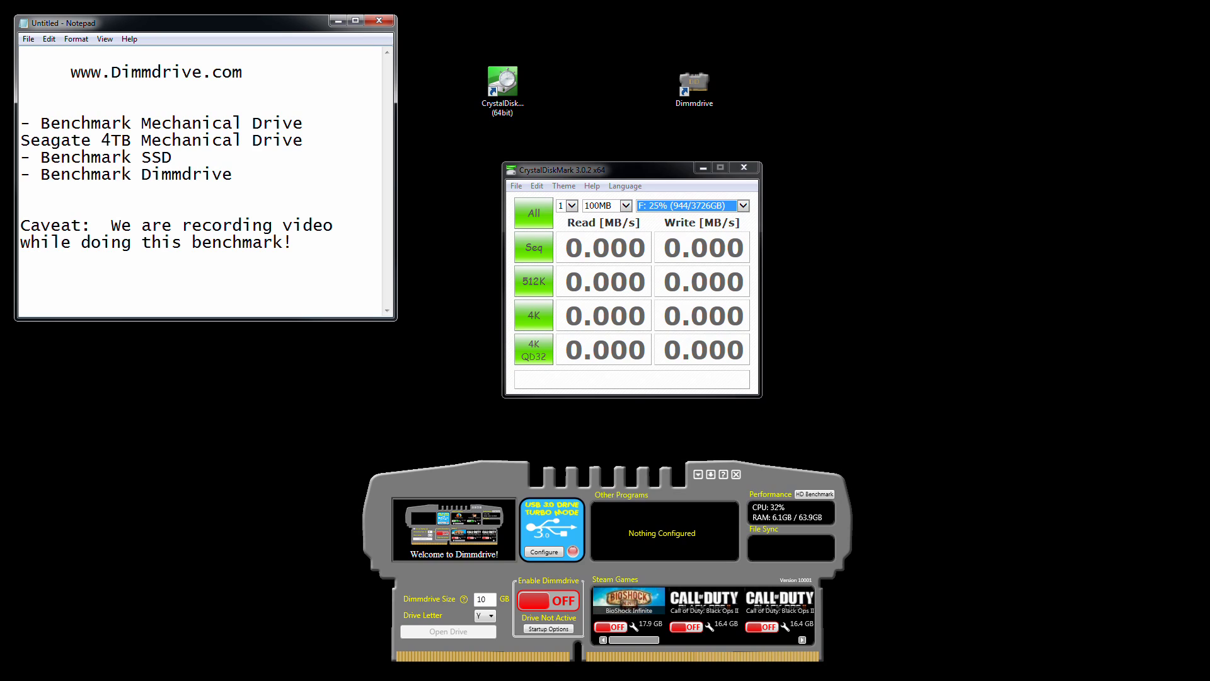
pyautogui.press('Return')
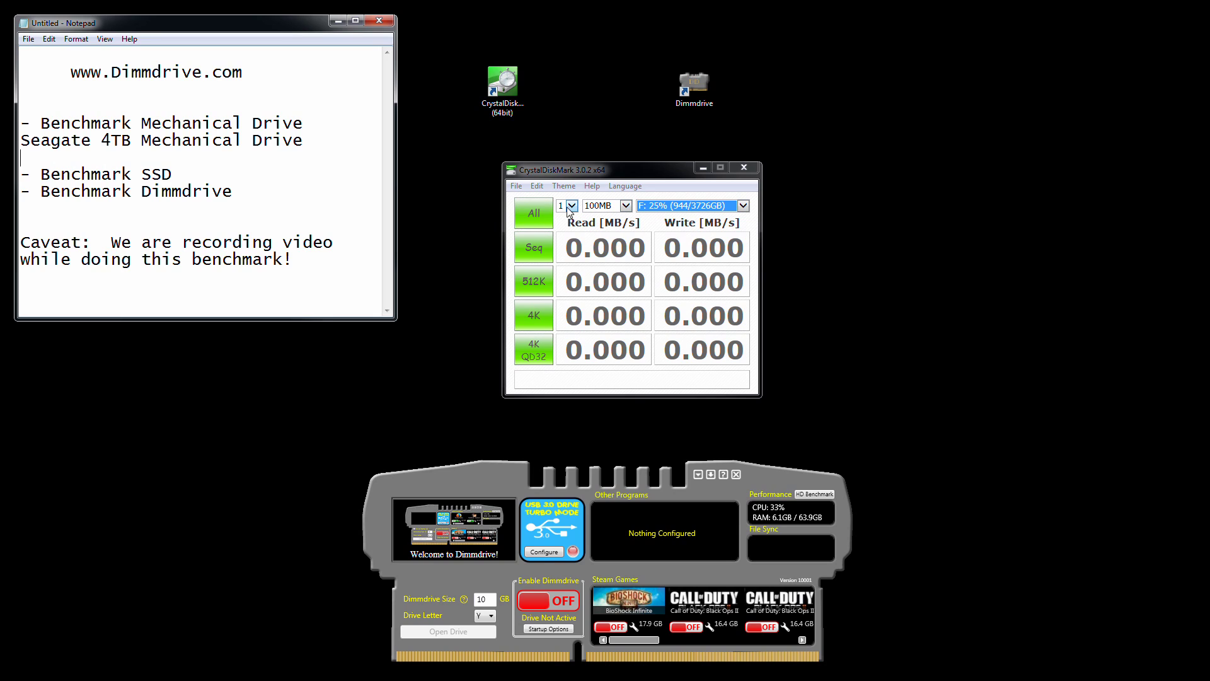
pyautogui.click(551, 218)
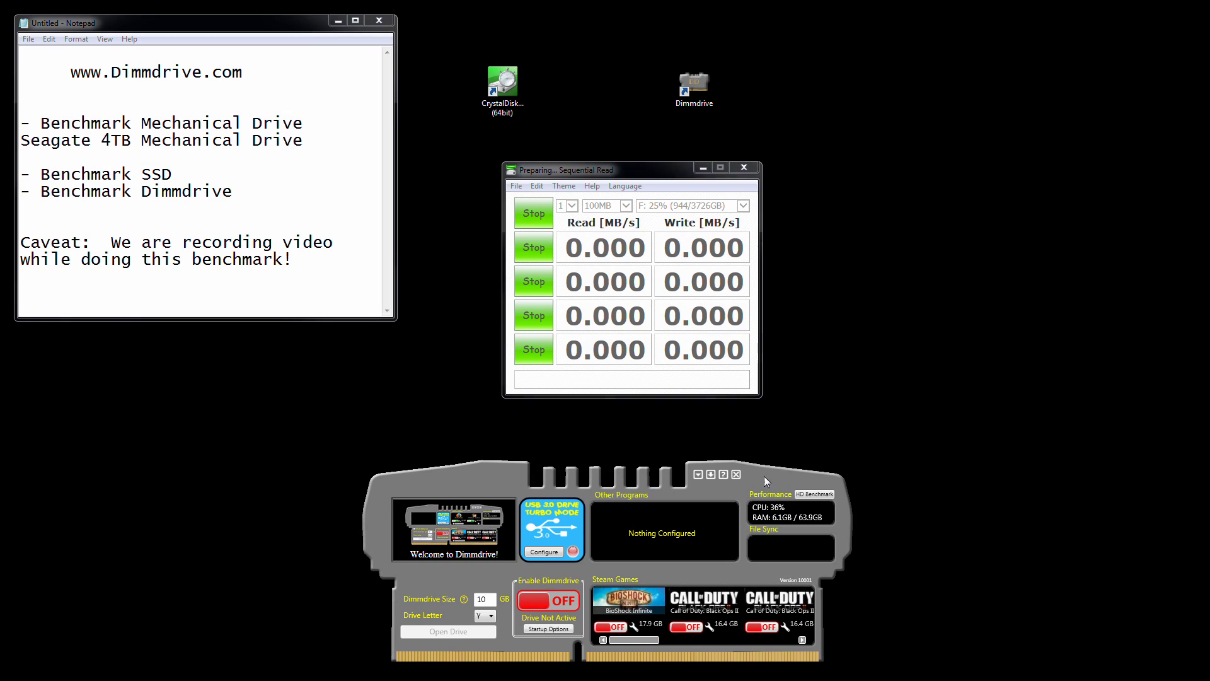
# Reposition the Dimmdrive panel and scroll its Steam Games list while the F: benchmark runs
pyautogui.moveTo(764, 476); pyautogui.dragTo(761, 445)
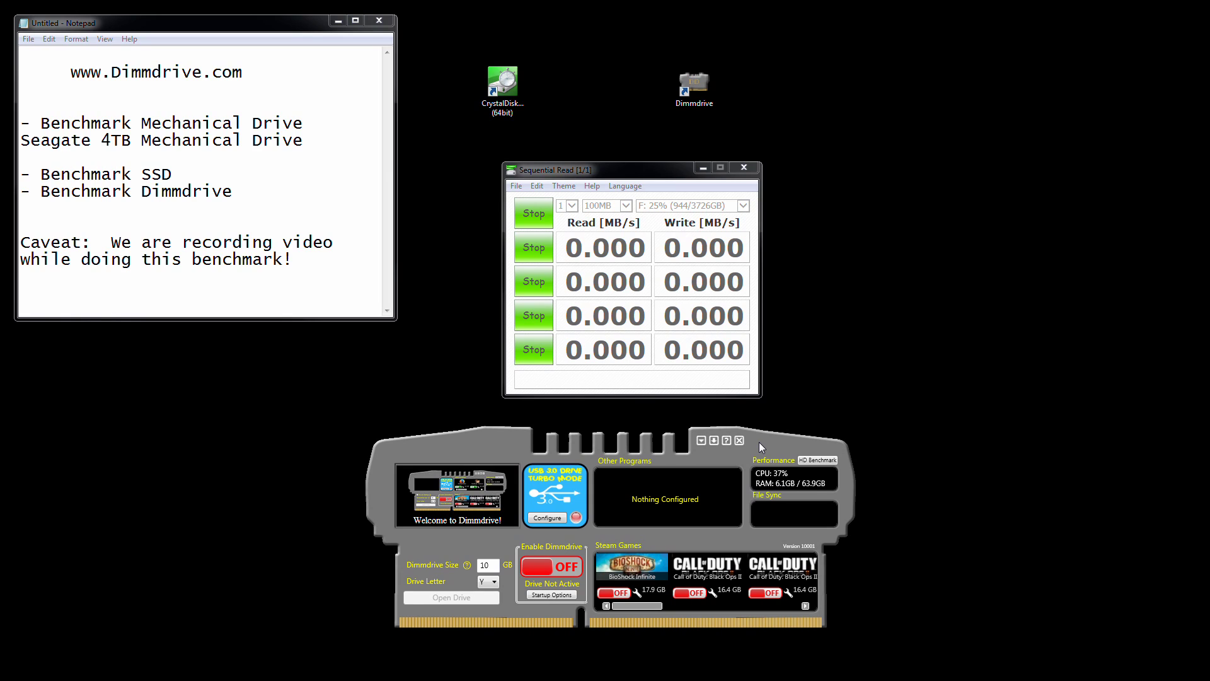
pyautogui.moveTo(642, 609); pyautogui.dragTo(692, 604)
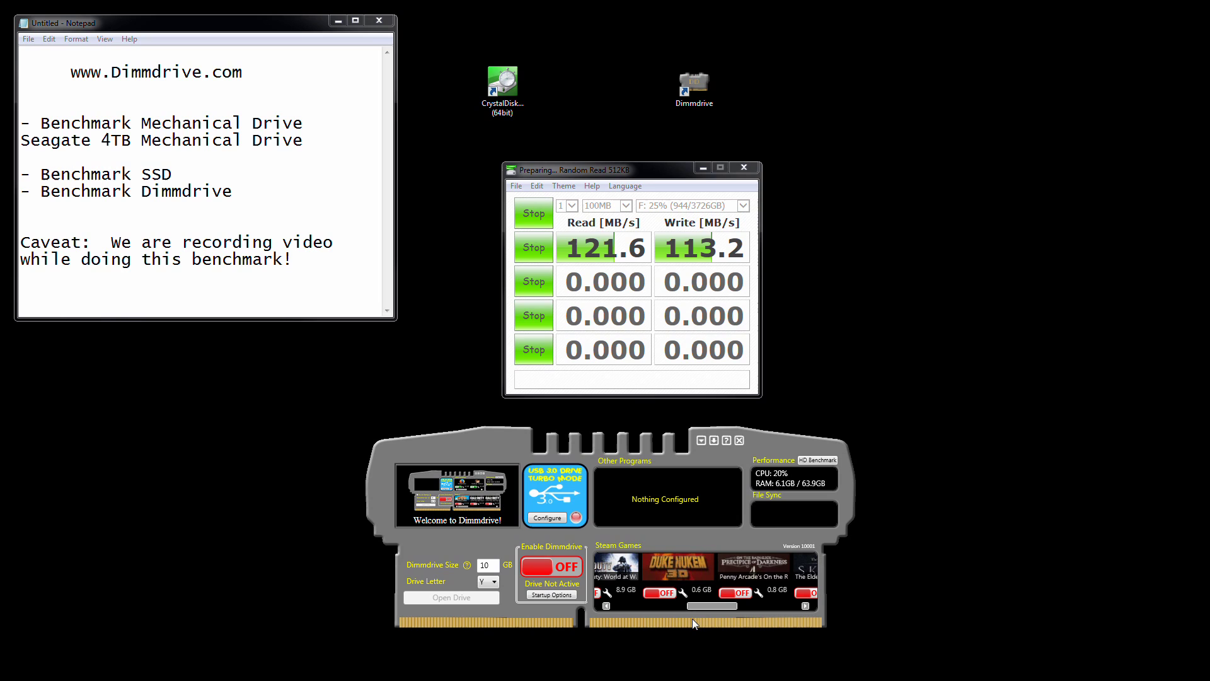
pyautogui.moveTo(713, 605); pyautogui.dragTo(601, 614)
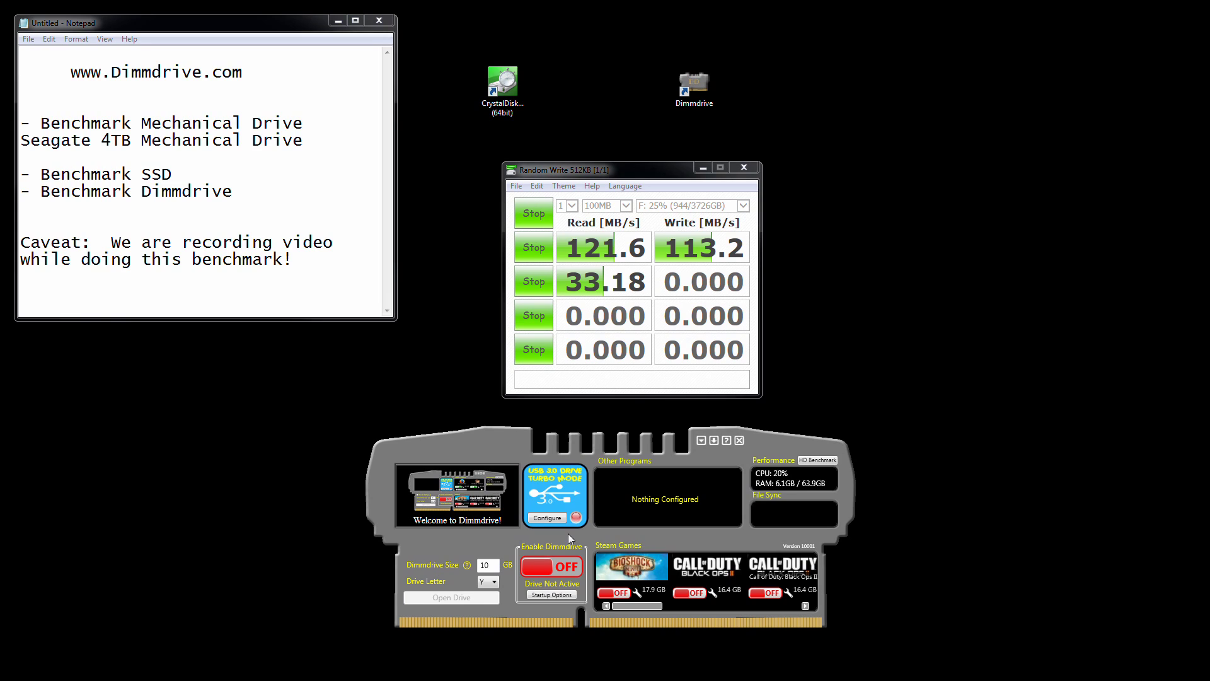
# Let the F: benchmark finish (4K QD32 1.142/0.883 MB/s) and move its window up-left
pyautogui.doubleClick(485, 564)
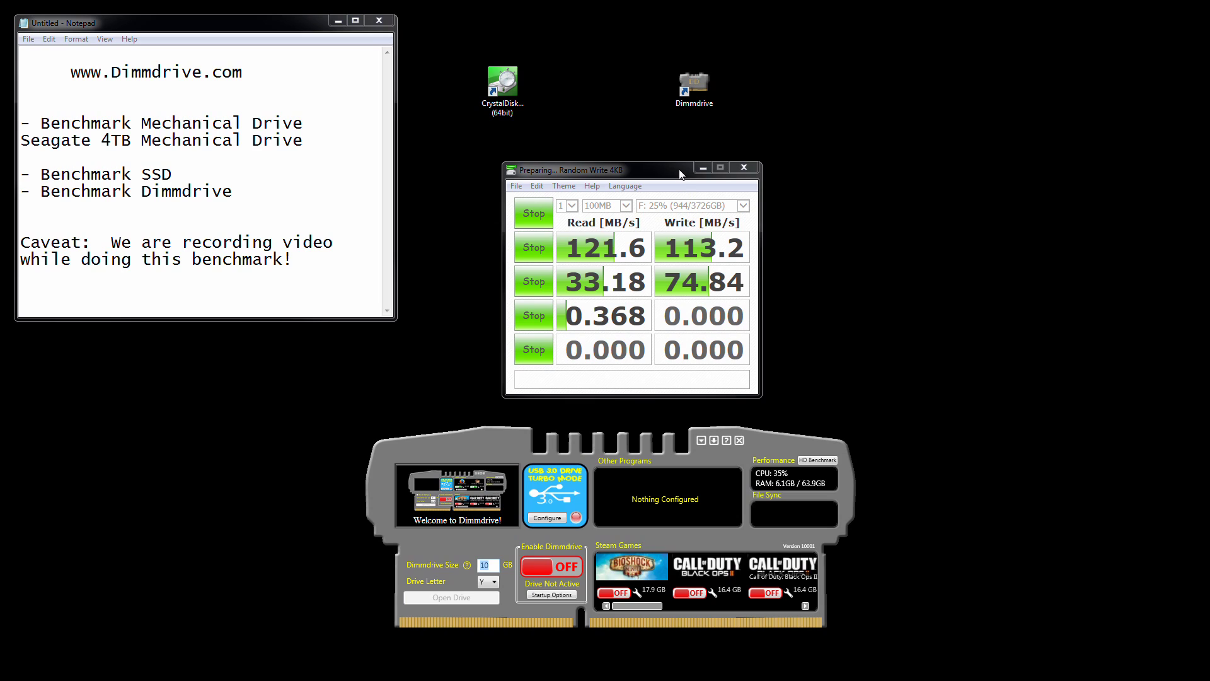
pyautogui.moveTo(679, 175); pyautogui.dragTo(620, 150)
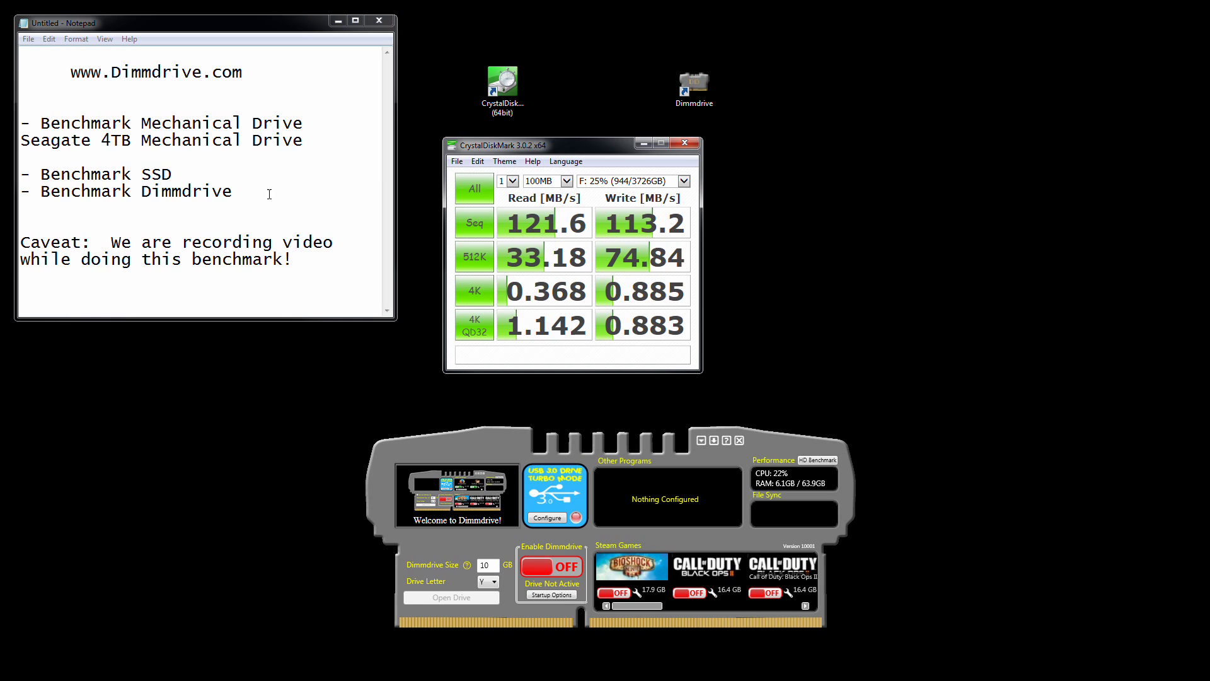
# Note the SSD as 'Samsung 840 Pro 256G' under Benchmark SSD, checking its capacity in the drive list
pyautogui.click(182, 166)
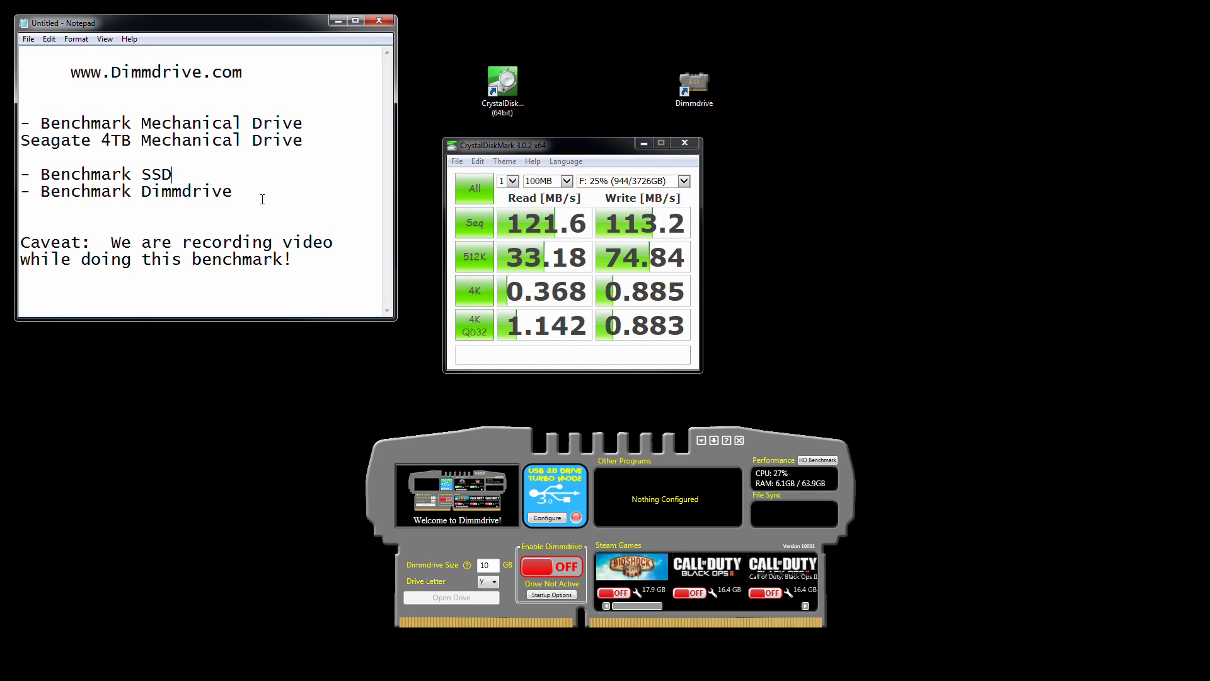
pyautogui.press('Return')
pyautogui.write('Sam')
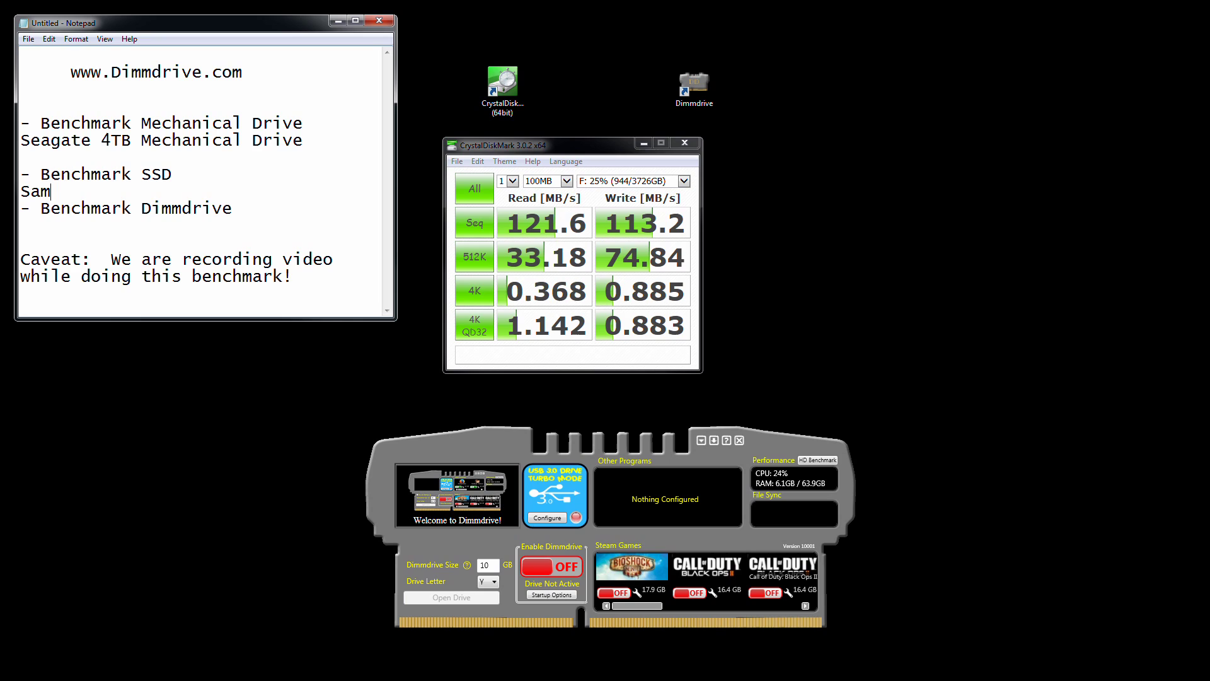
pyautogui.write('sung 840 Pro')
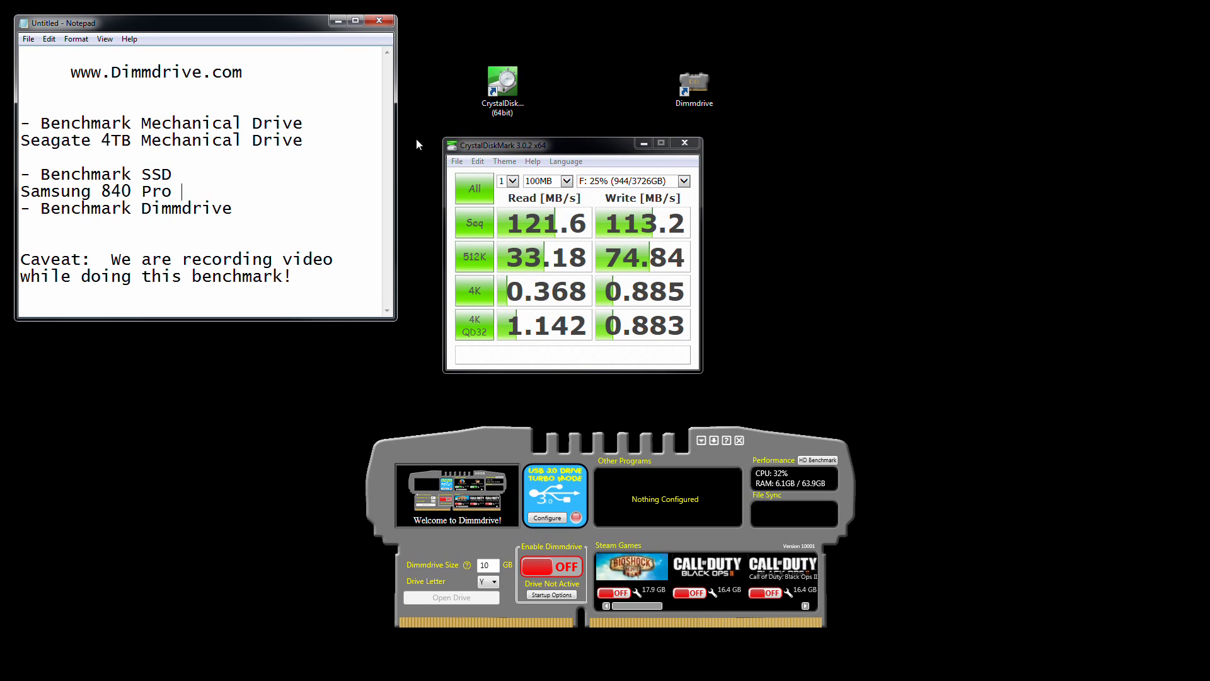
pyautogui.click(623, 182)
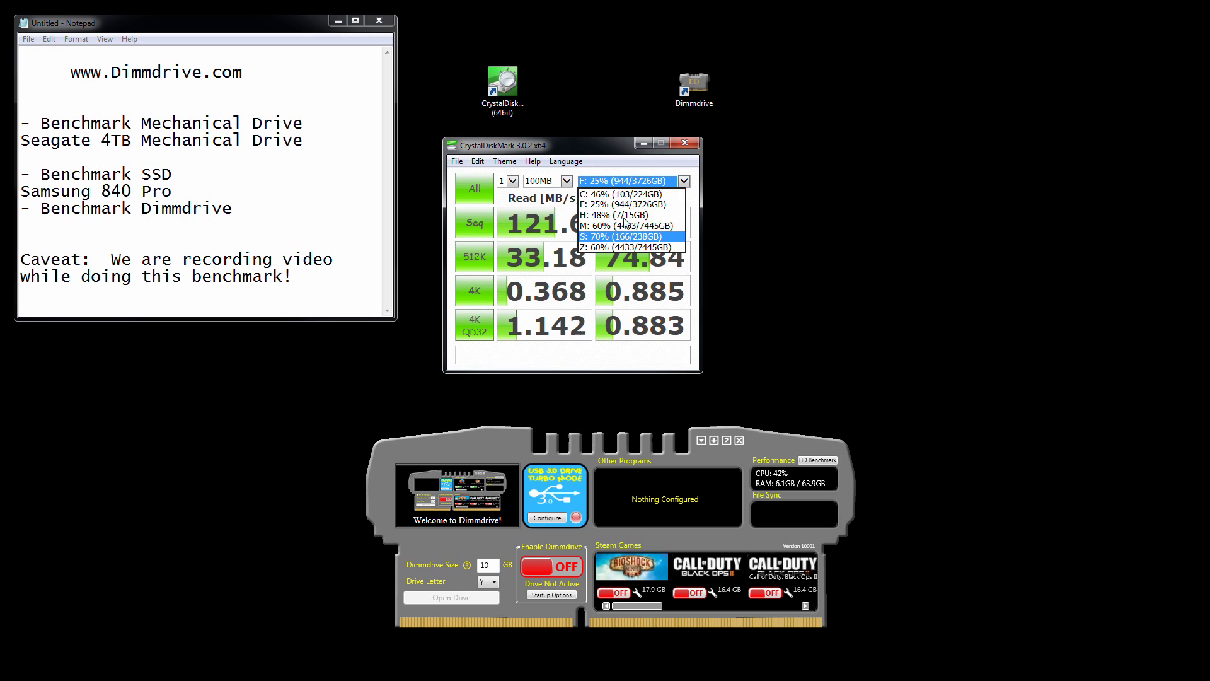
pyautogui.click(257, 196)
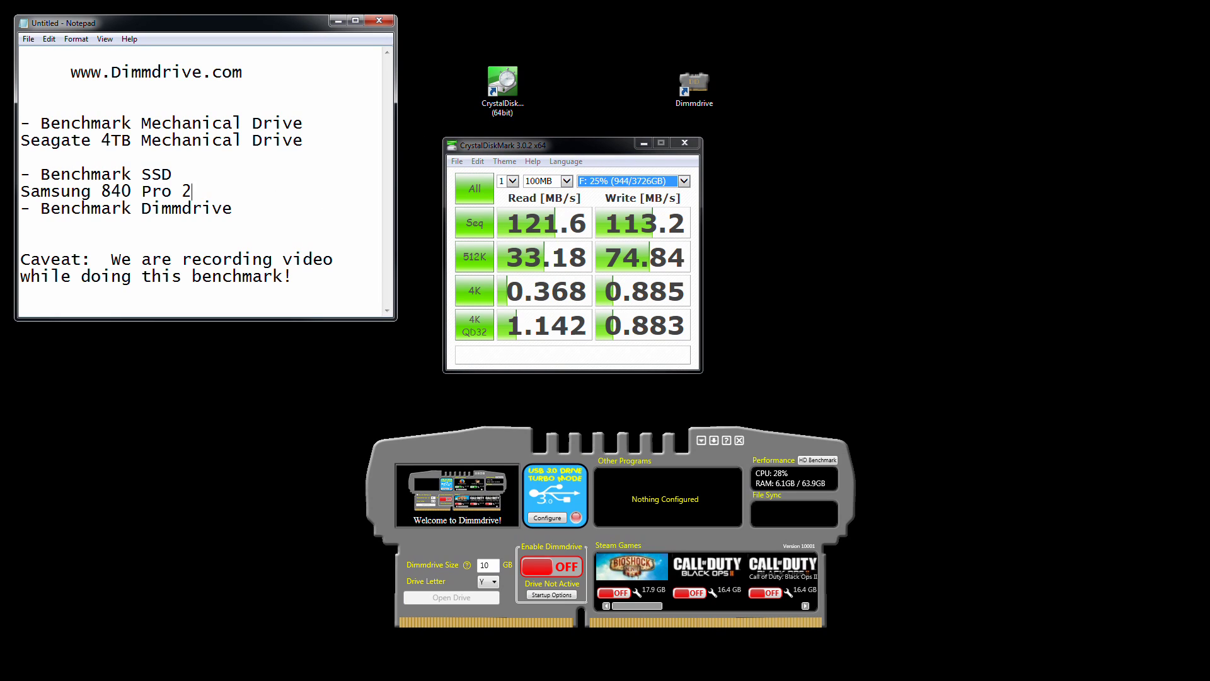
pyautogui.write('56G')
pyautogui.press('Return')
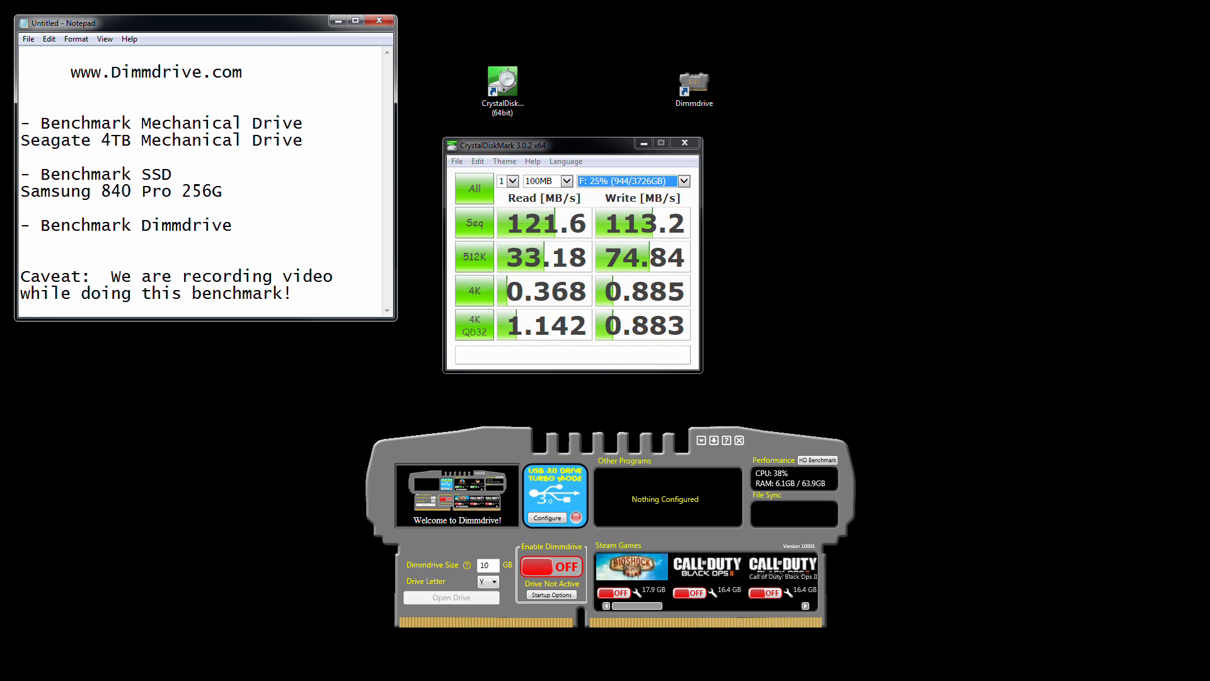
# Move the mechanical drive results bottom-left, Dimmdrive to top centre, and open a second CrystalDiskMark
pyautogui.moveTo(580, 150); pyautogui.dragTo(153, 454)
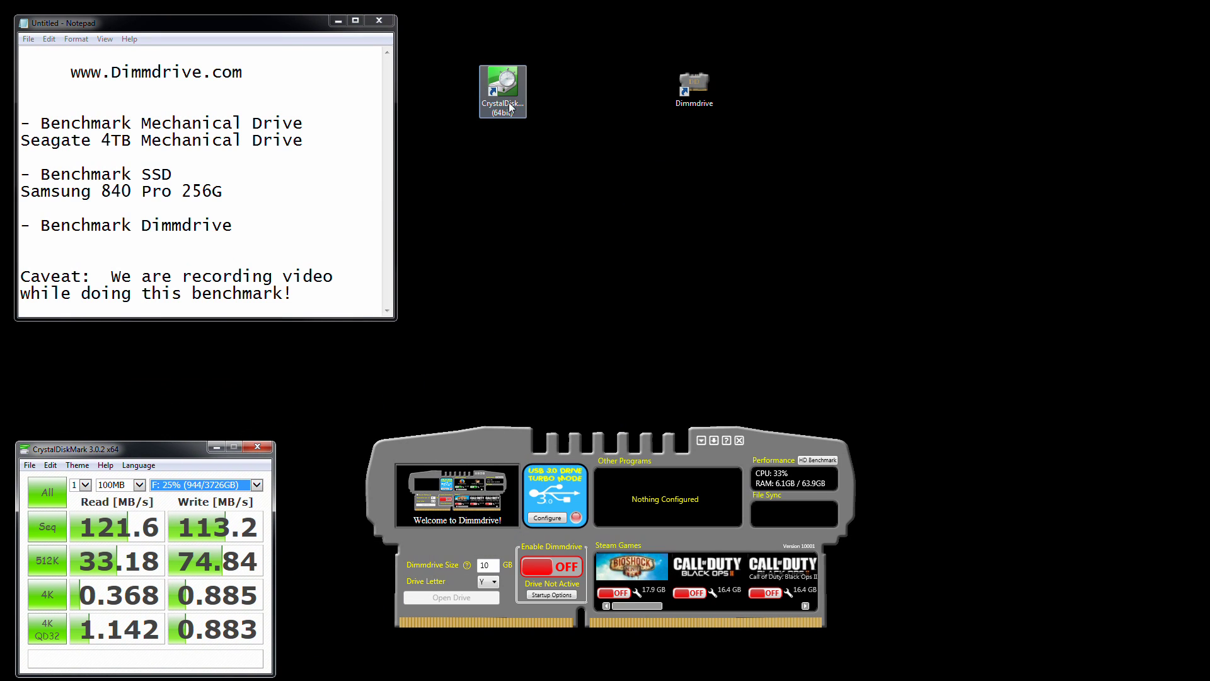
pyautogui.moveTo(503, 434); pyautogui.dragTo(552, 150)
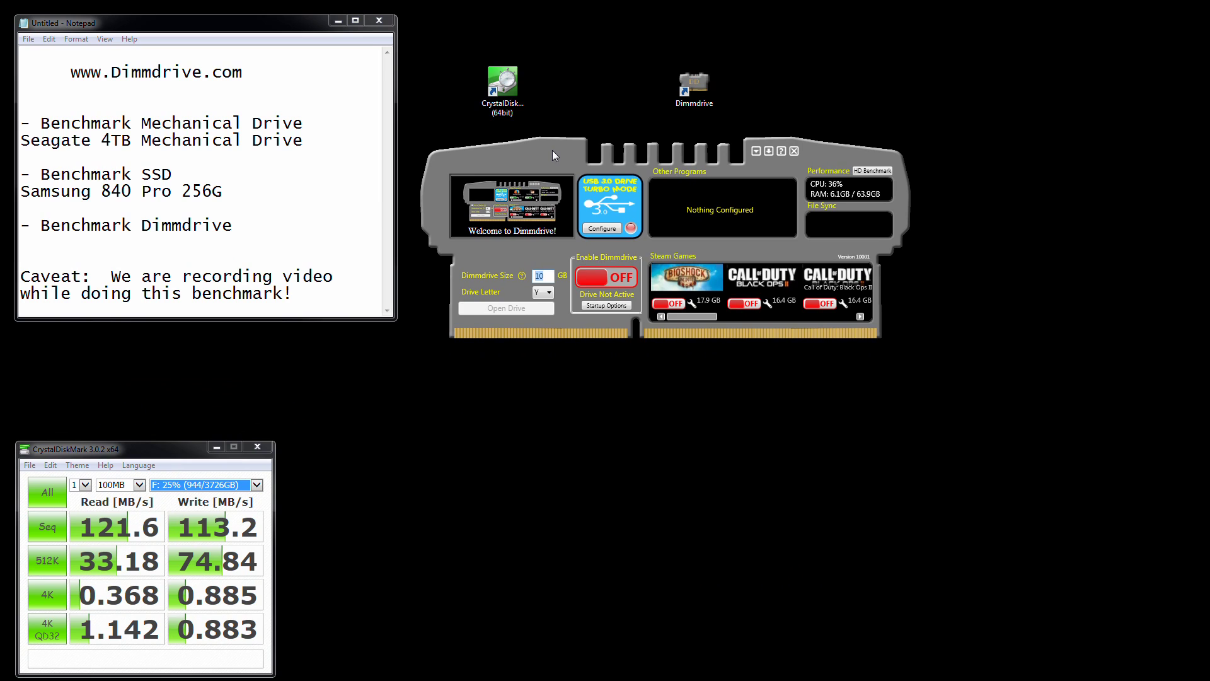
pyautogui.doubleClick(508, 88)
pyautogui.moveTo(612, 233); pyautogui.dragTo(617, 376)
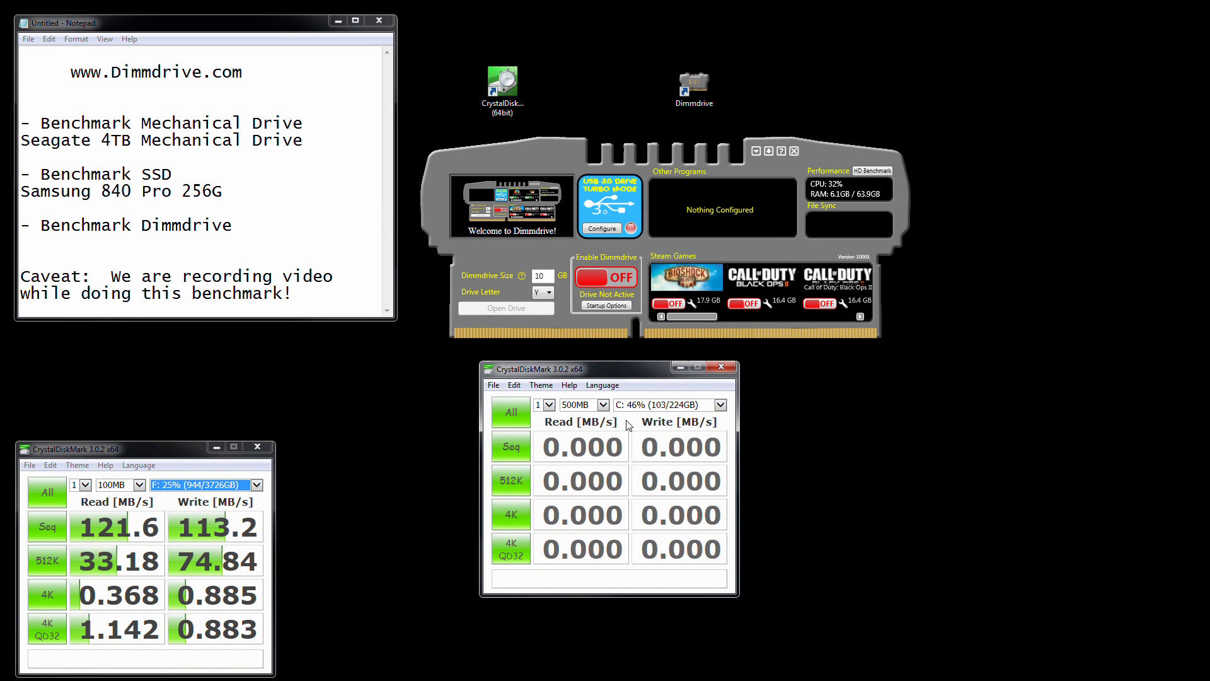
# Benchmark SSD drive S: with a 100MB test size
pyautogui.click(645, 407)
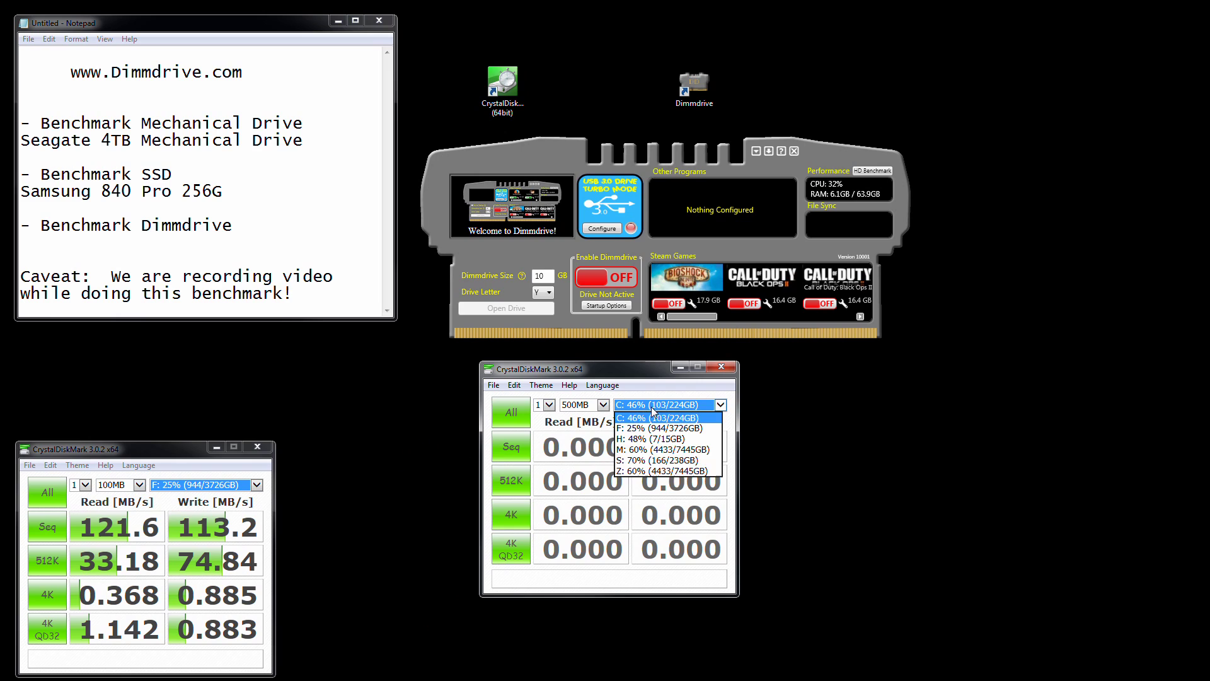
pyautogui.click(647, 465)
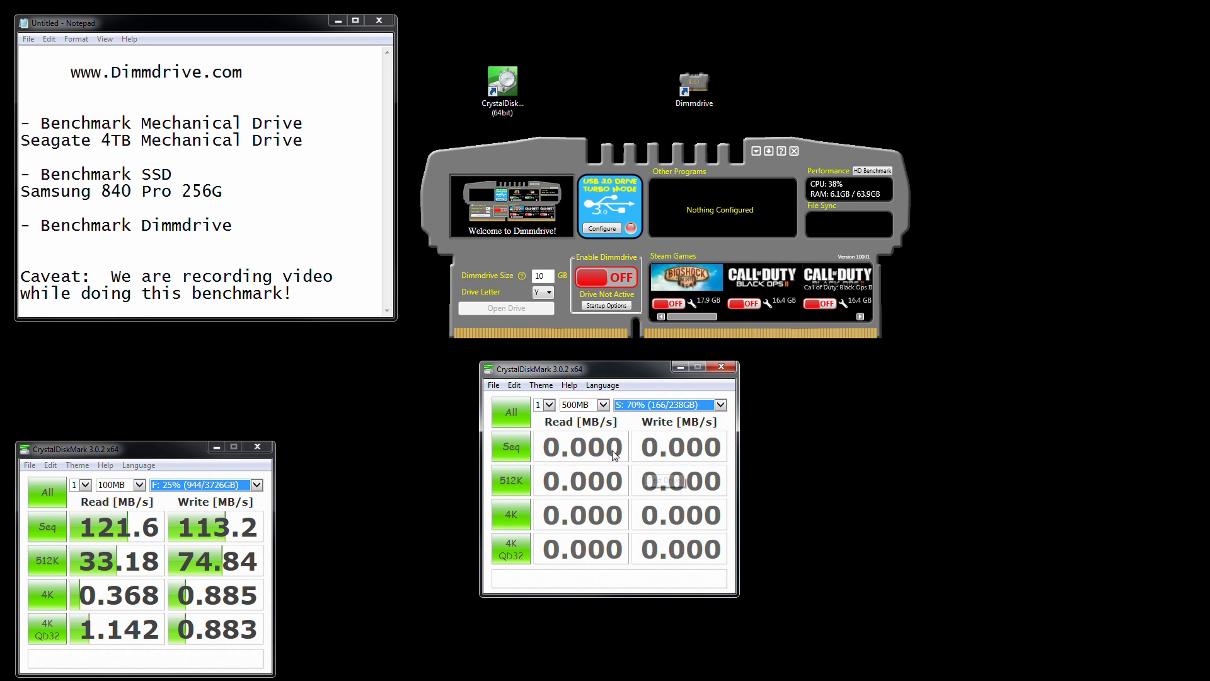
pyautogui.click(578, 405)
pyautogui.click(580, 425)
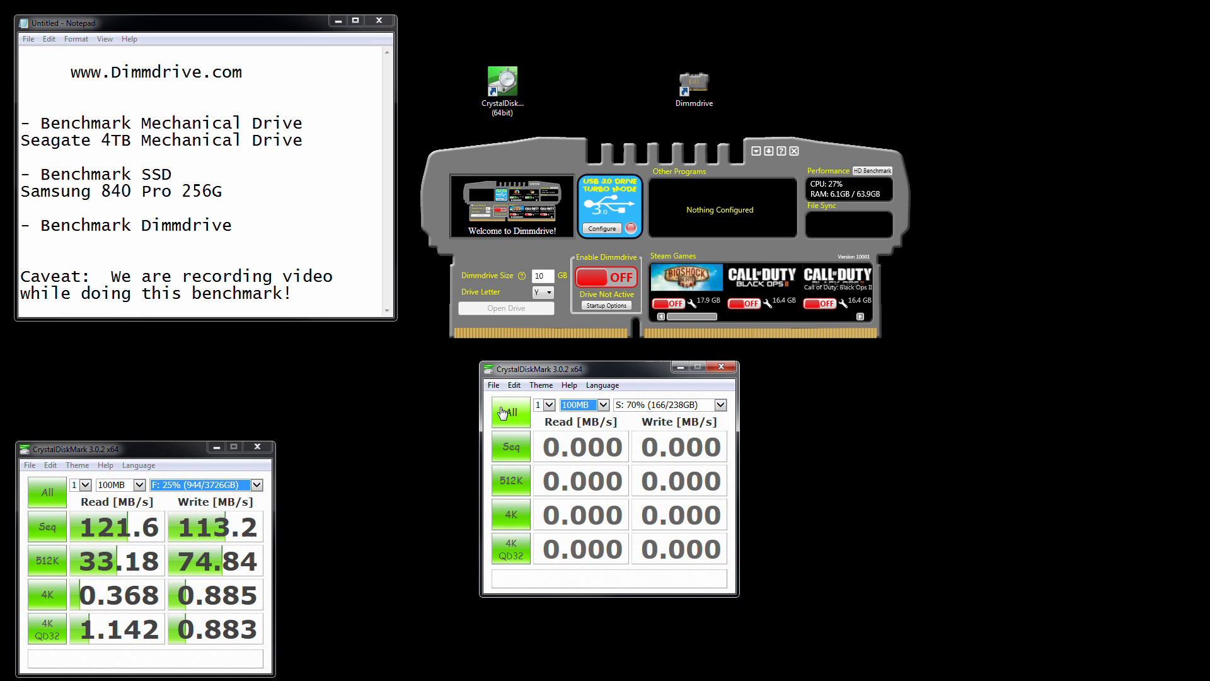
pyautogui.moveTo(596, 372); pyautogui.dragTo(596, 383)
pyautogui.click(527, 441)
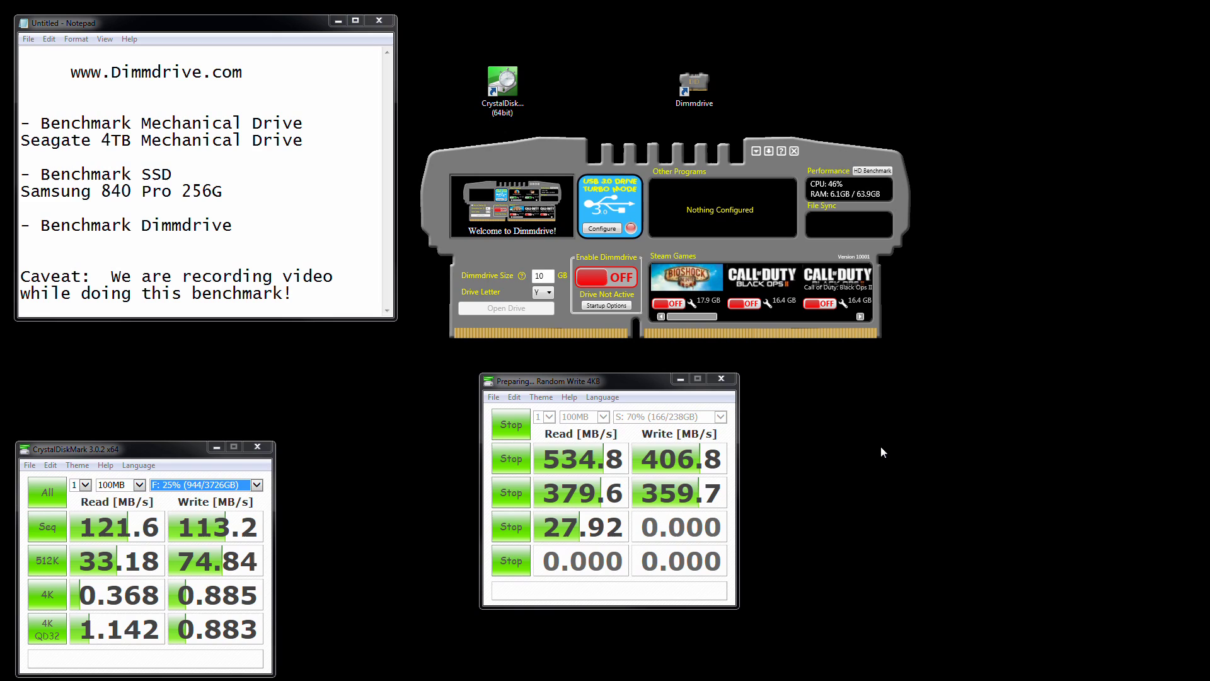
# Place the SSD results beside the mechanical drive's and let the run finish at 4K QD32 262.6/240.7 MB/s
pyautogui.moveTo(627, 385); pyautogui.dragTo(439, 455)
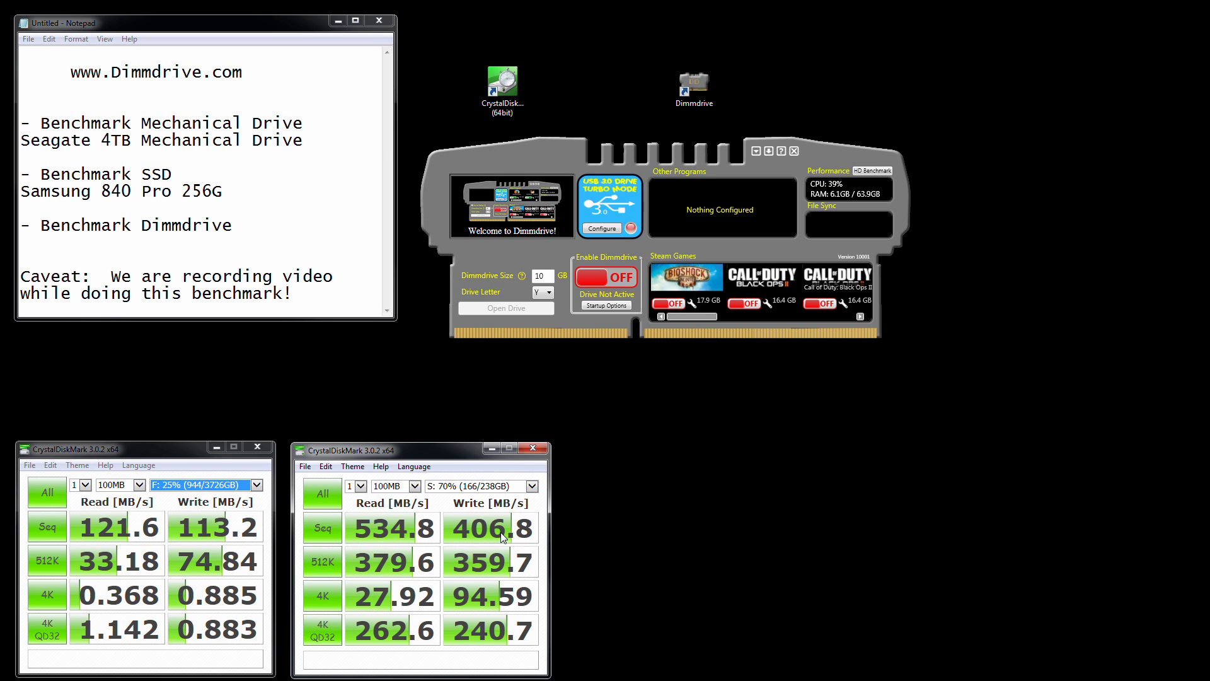
# Open a spare CrystalDiskMark window, check its drive list, then close it unused
pyautogui.doubleClick(503, 81)
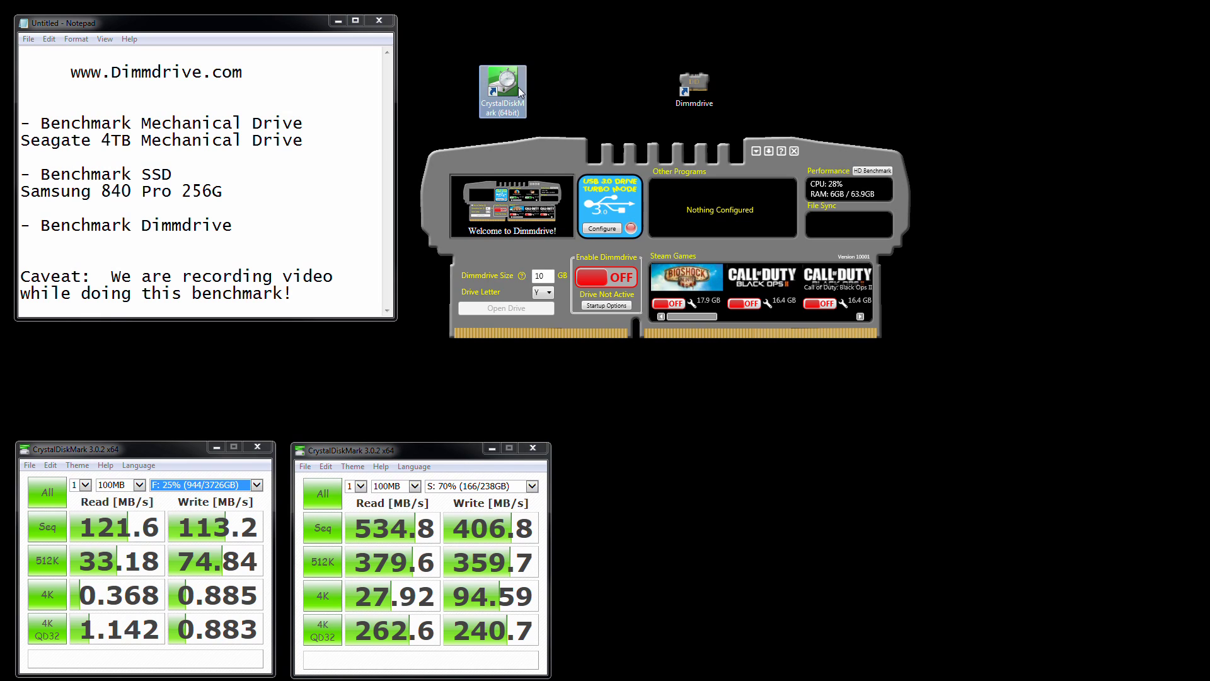
pyautogui.moveTo(600, 228); pyautogui.dragTo(682, 447)
pyautogui.click(732, 484)
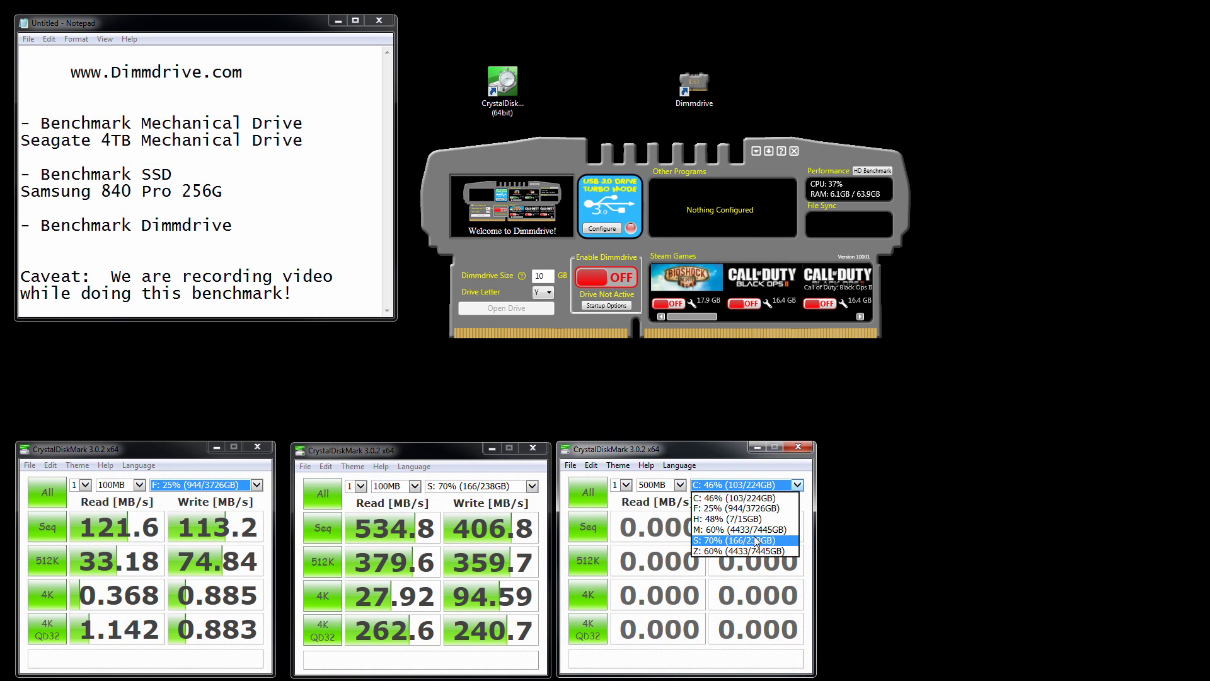
pyautogui.click(698, 403)
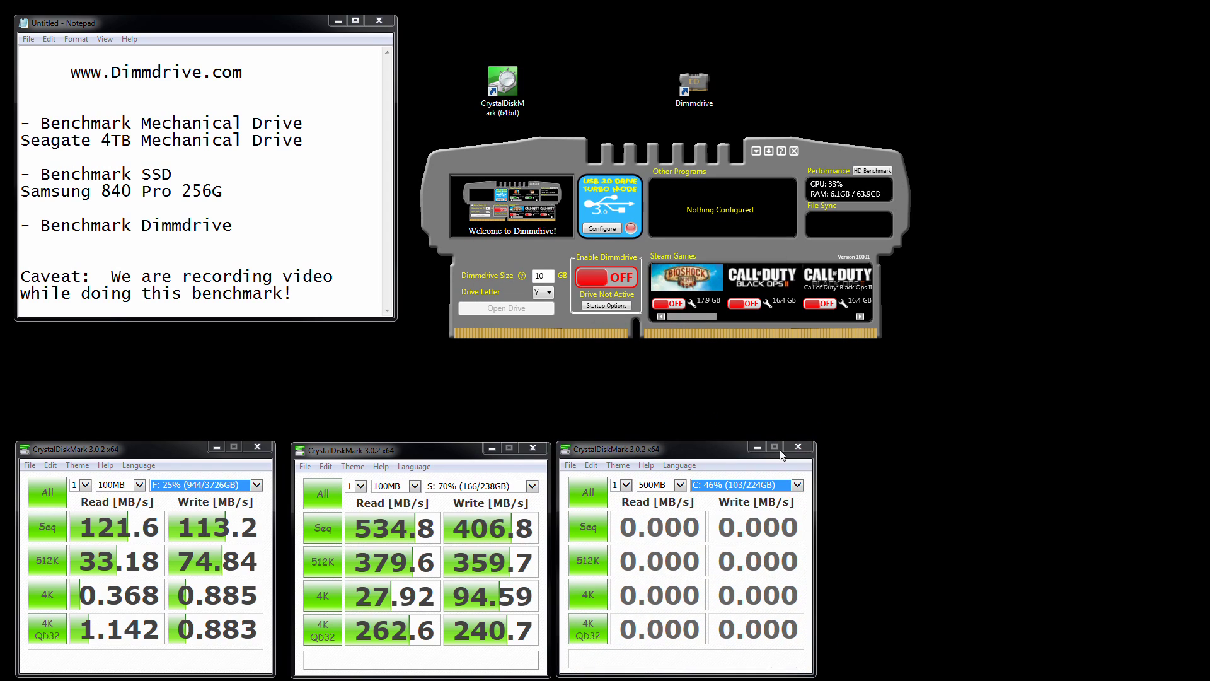
pyautogui.click(799, 447)
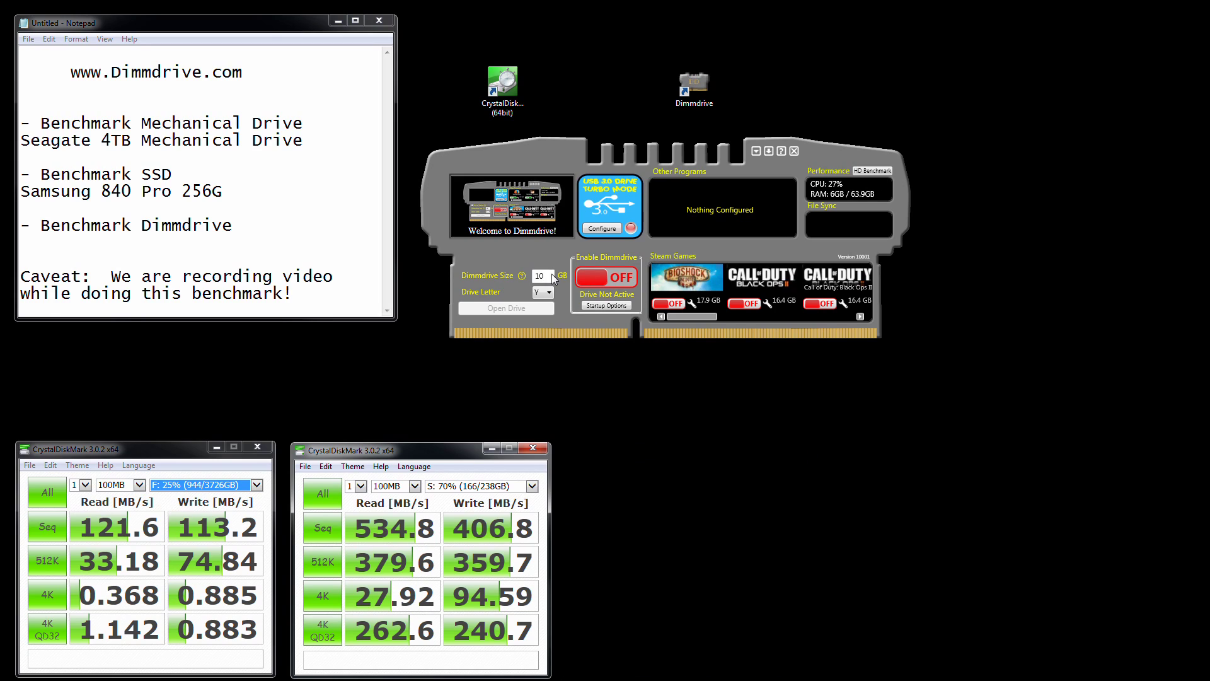
# Keep drive letter Y and switch the 10 GB RAM drive on
pyautogui.click(549, 292)
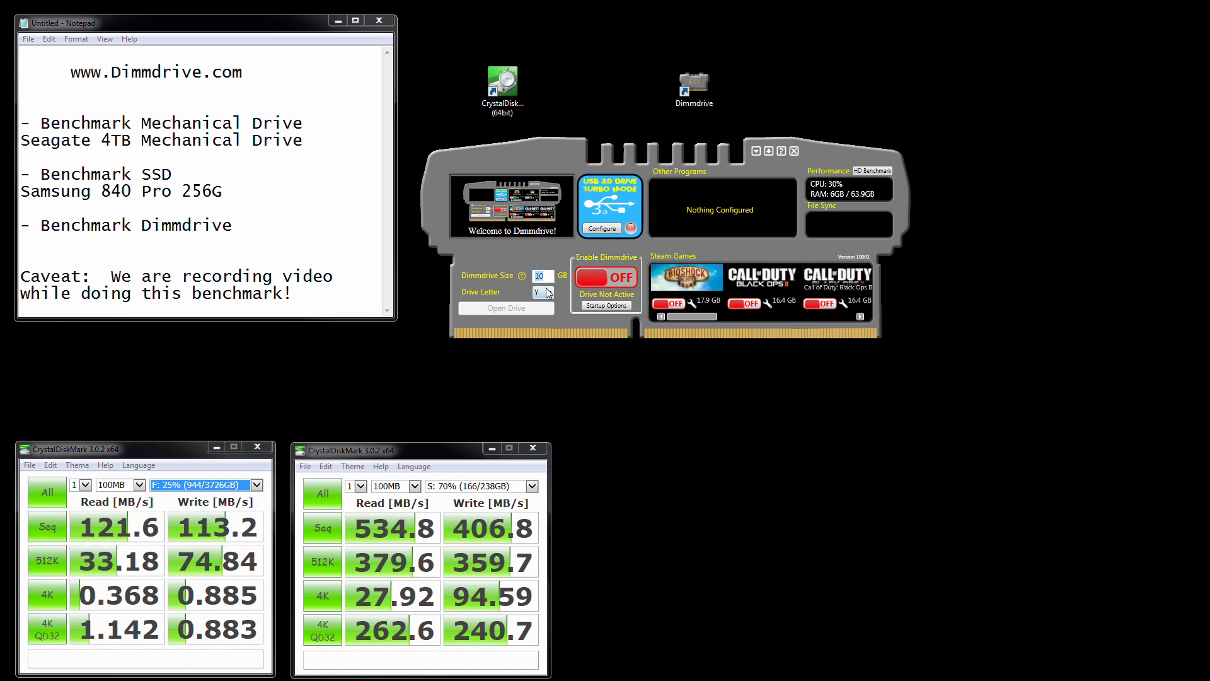
pyautogui.click(551, 296)
pyautogui.click(621, 279)
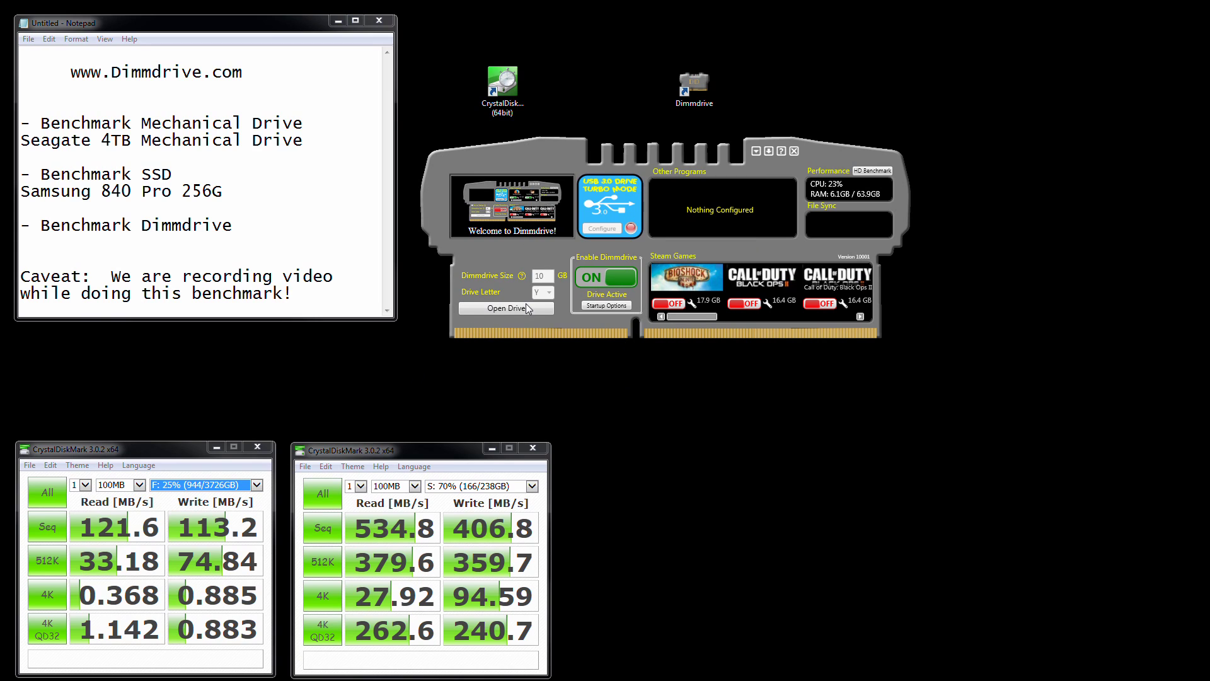
# Open a third CrystalDiskMark targeting RAM drive Y: at 100MB, placed at the far right
pyautogui.doubleClick(501, 89)
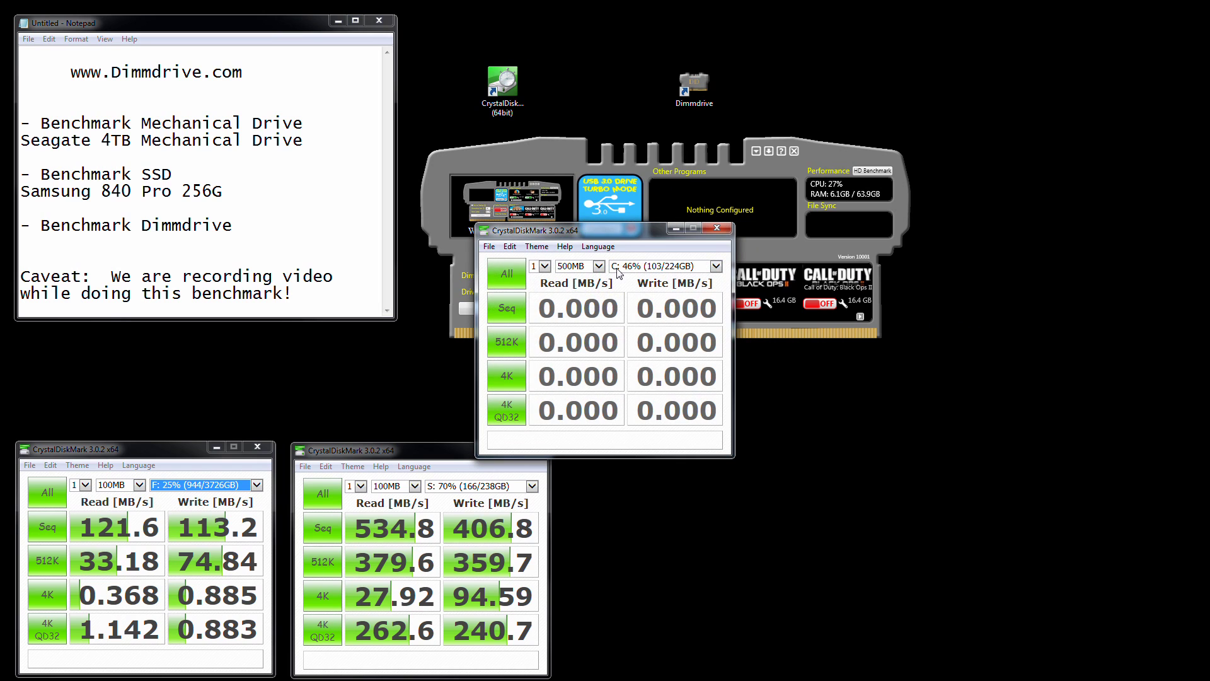
pyautogui.moveTo(622, 226); pyautogui.dragTo(736, 354)
pyautogui.click(744, 395)
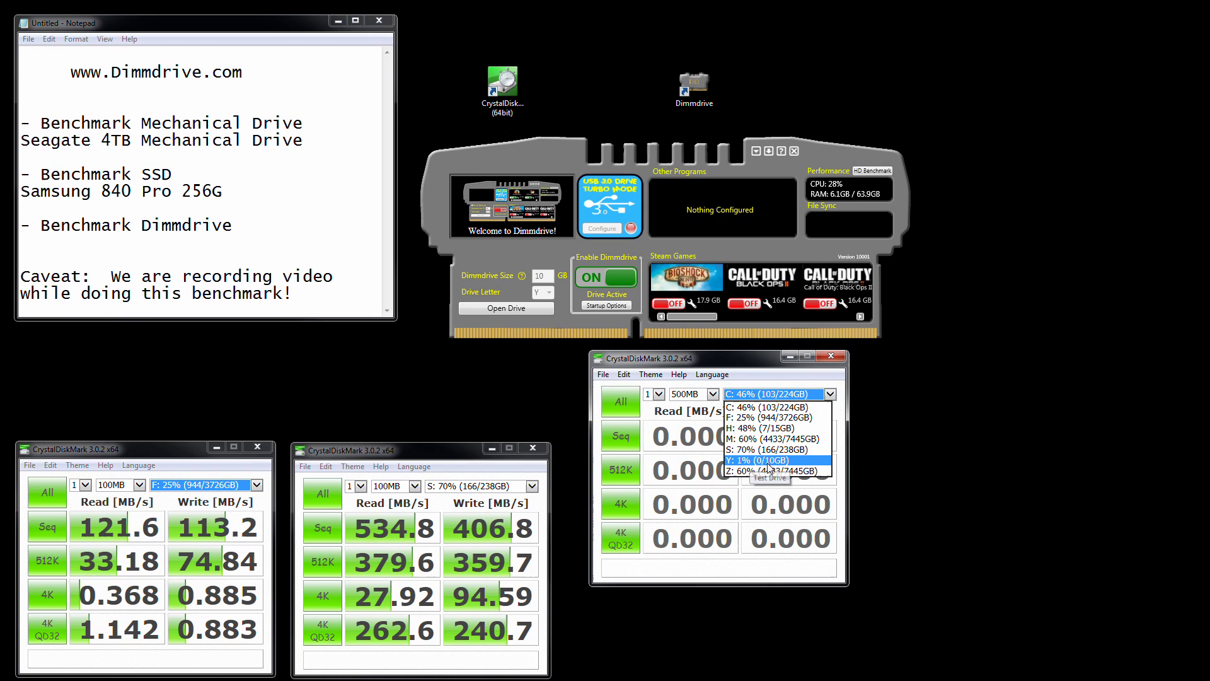
pyautogui.click(764, 462)
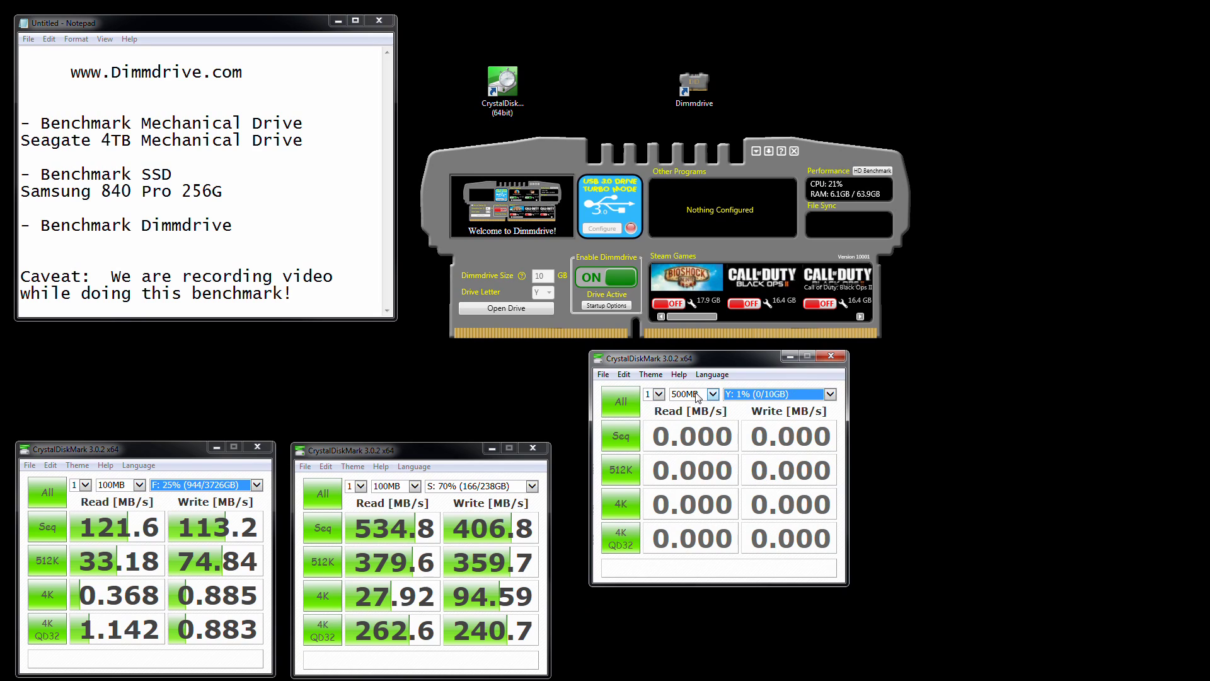
pyautogui.click(697, 394)
pyautogui.click(692, 420)
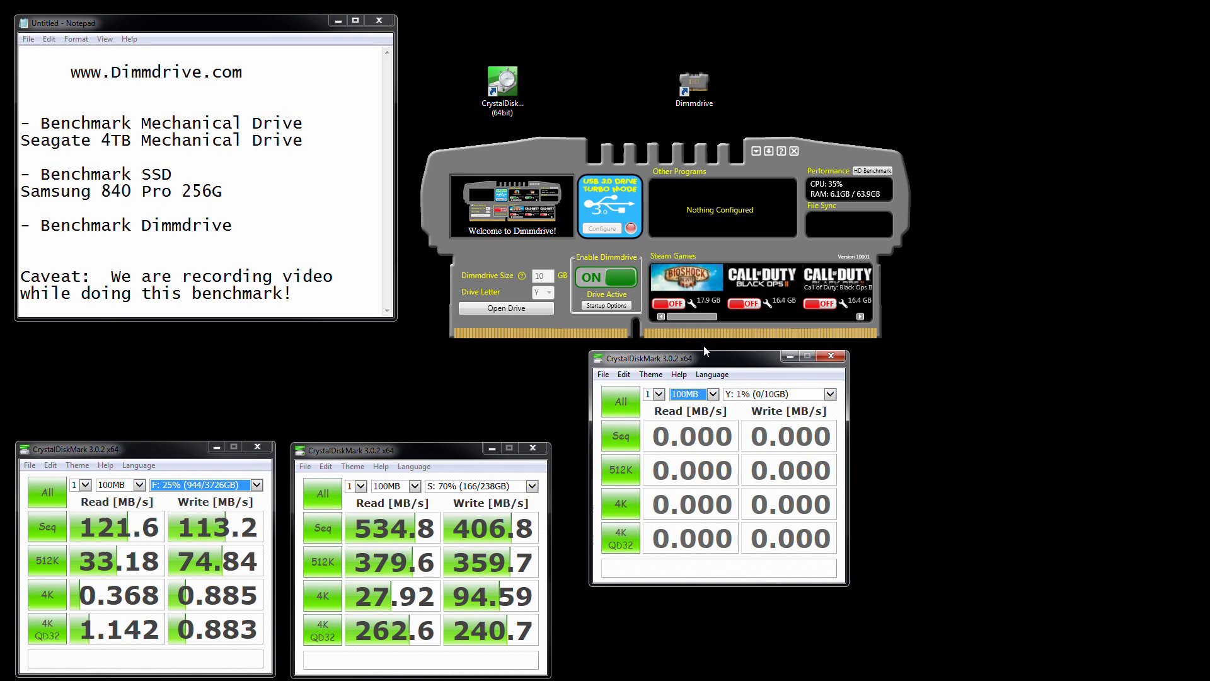
pyautogui.moveTo(803, 145); pyautogui.dragTo(815, 127)
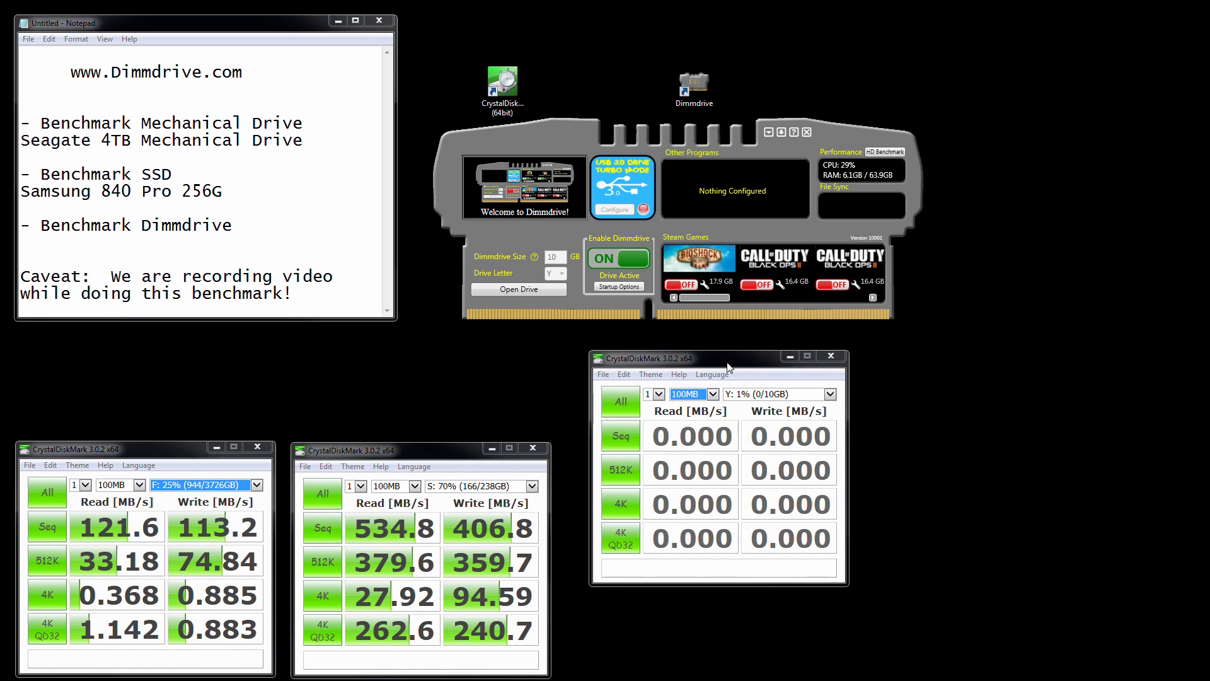
pyautogui.moveTo(727, 366); pyautogui.dragTo(839, 377)
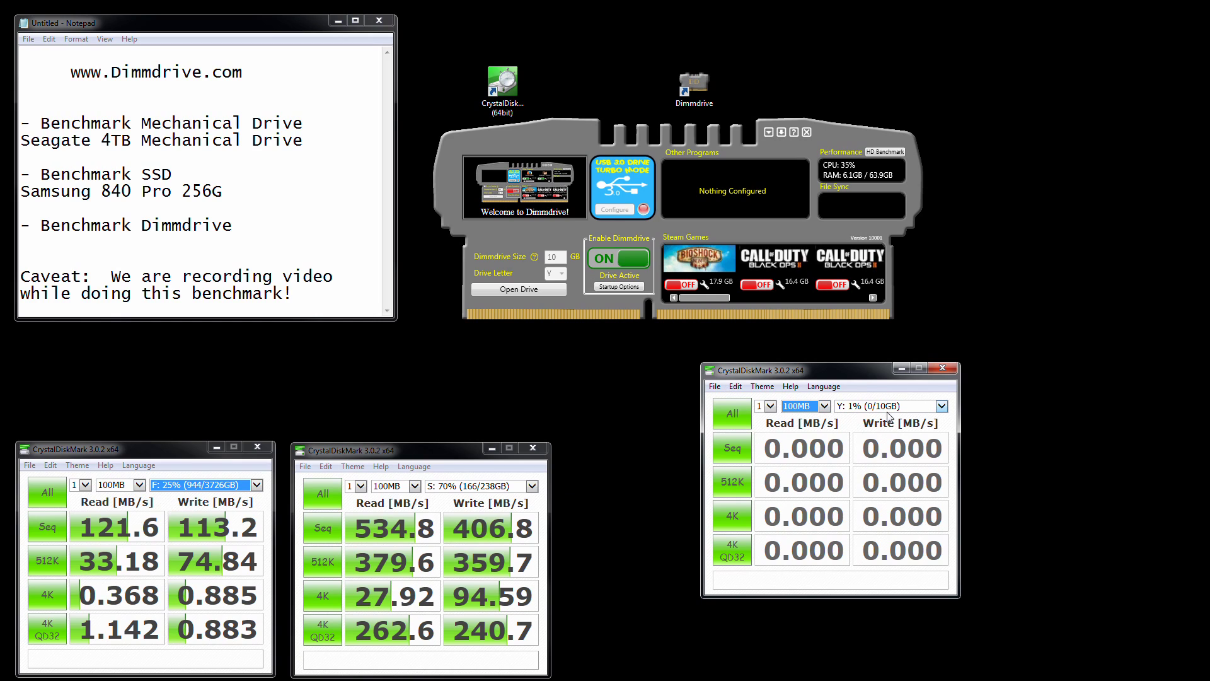
# Start the full Y: drive benchmark and add '10GB drive' below 'Benchmark Dimmdrive' in the enlarged notes
pyautogui.click(733, 413)
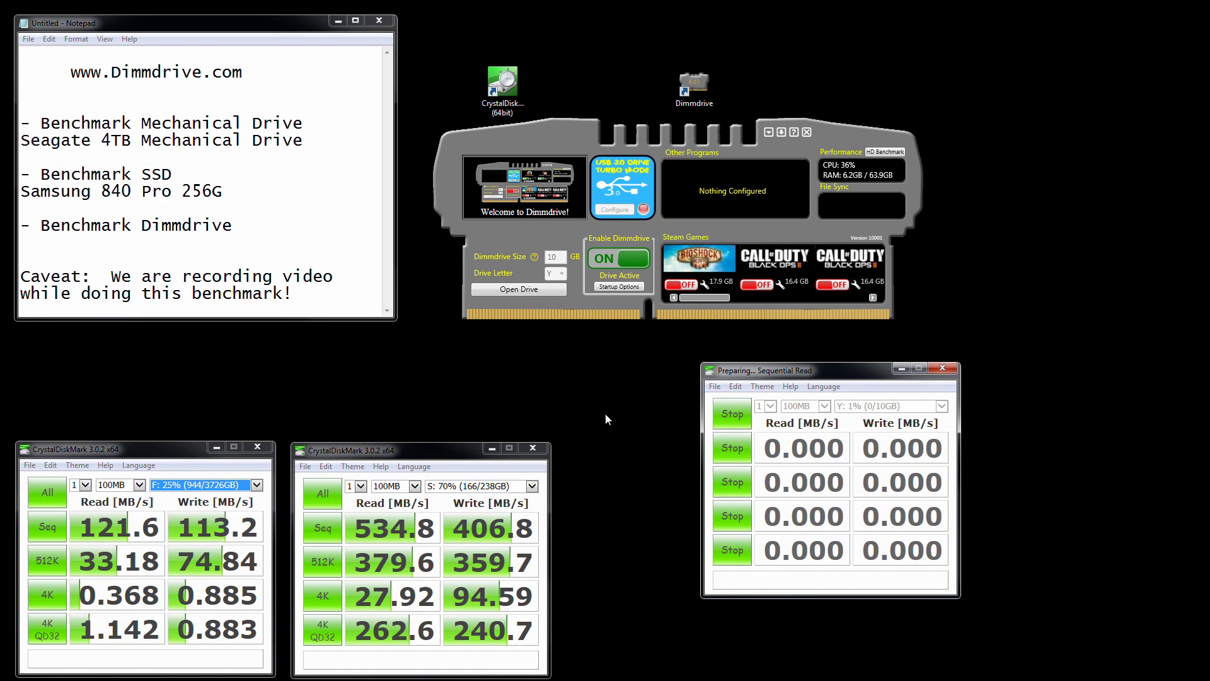
pyautogui.click(260, 234)
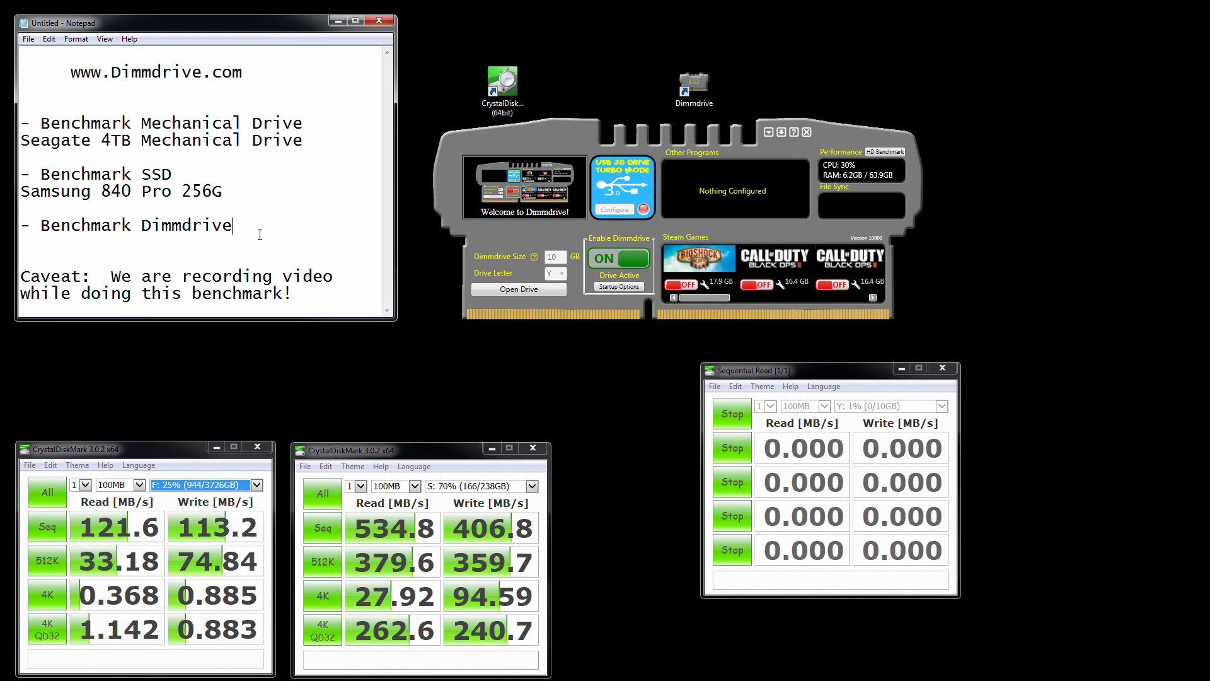
pyautogui.press('Return')
pyautogui.write('10GB')
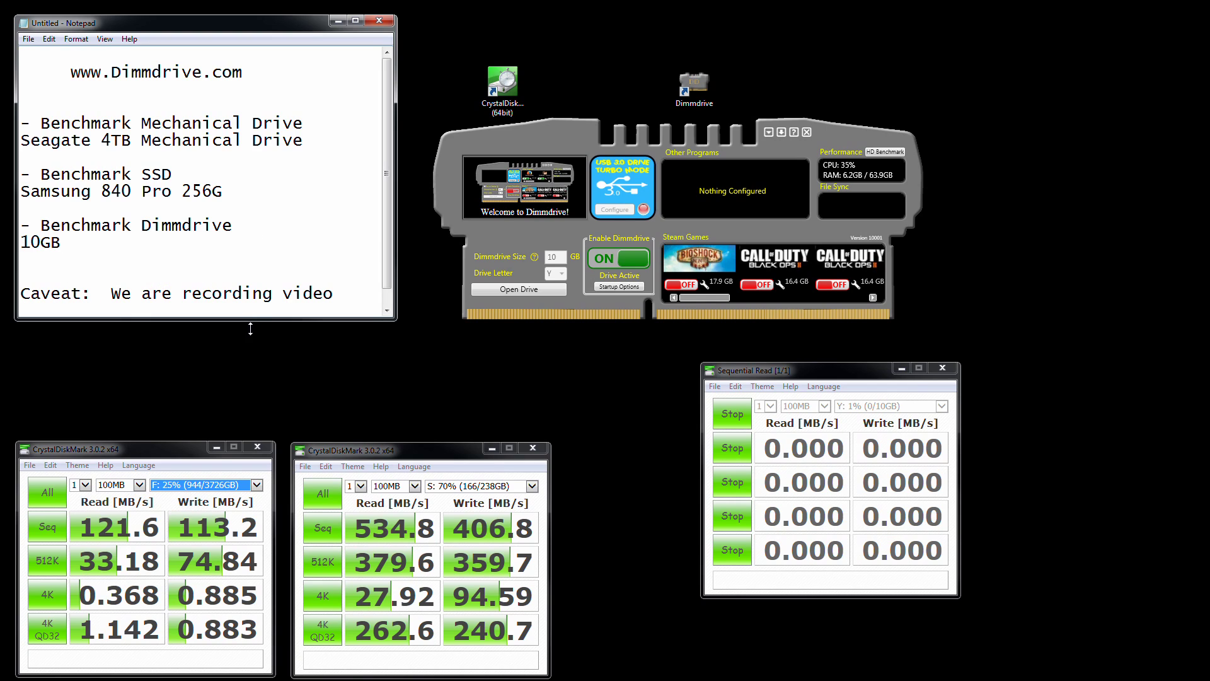
pyautogui.moveTo(250, 321); pyautogui.dragTo(240, 385)
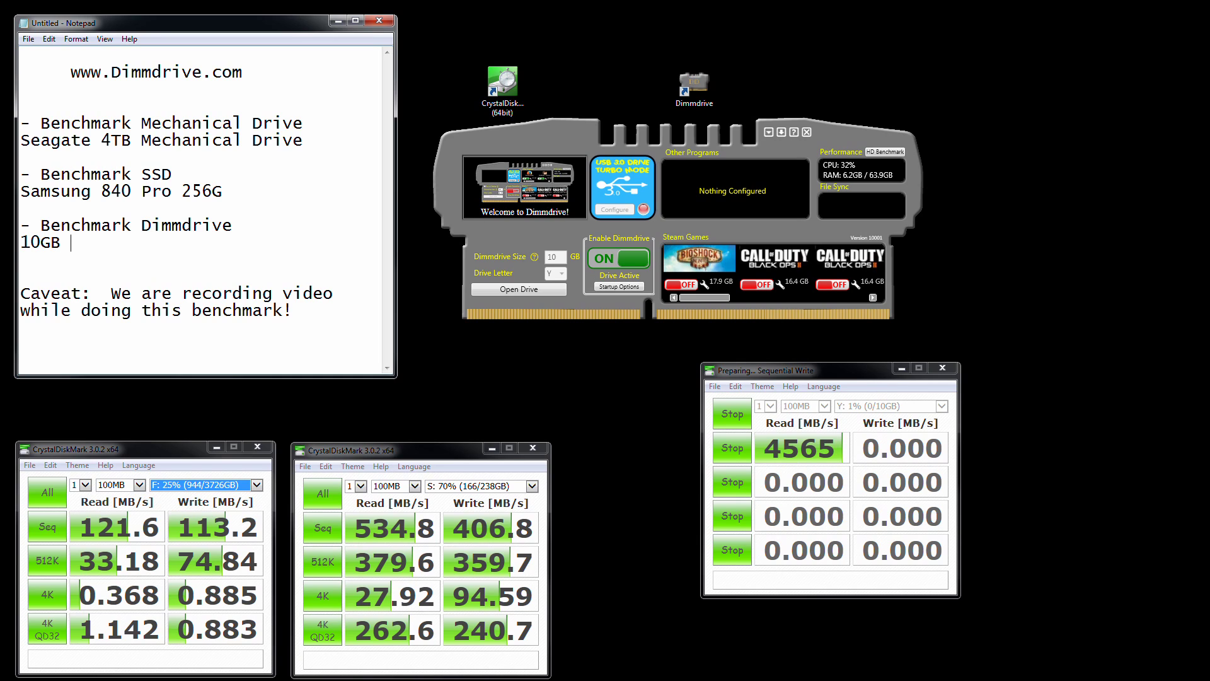
pyautogui.write('drive')
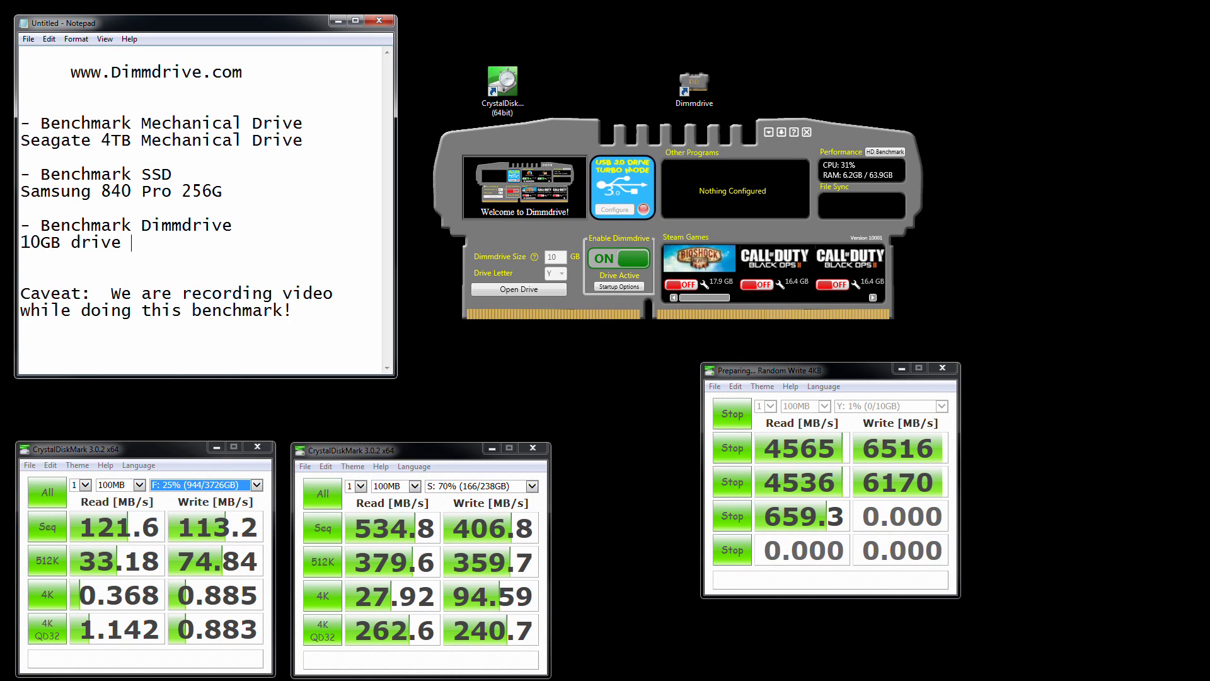
# Spread the F:, S: and Y: result windows along the bottom, with F: in front
pyautogui.moveTo(120, 452); pyautogui.dragTo(126, 457)
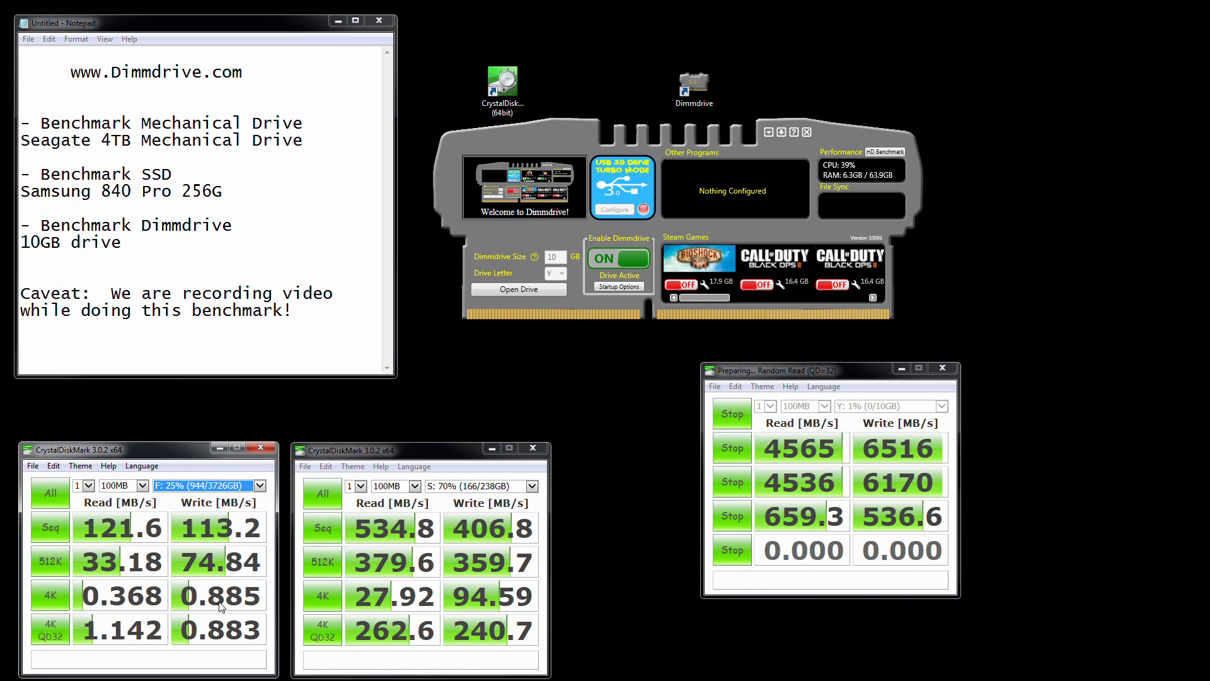
pyautogui.moveTo(449, 448)
pyautogui.mouseDown()
pyautogui.moveTo(489, 436)
pyautogui.moveTo(465, 446)
pyautogui.mouseUp()
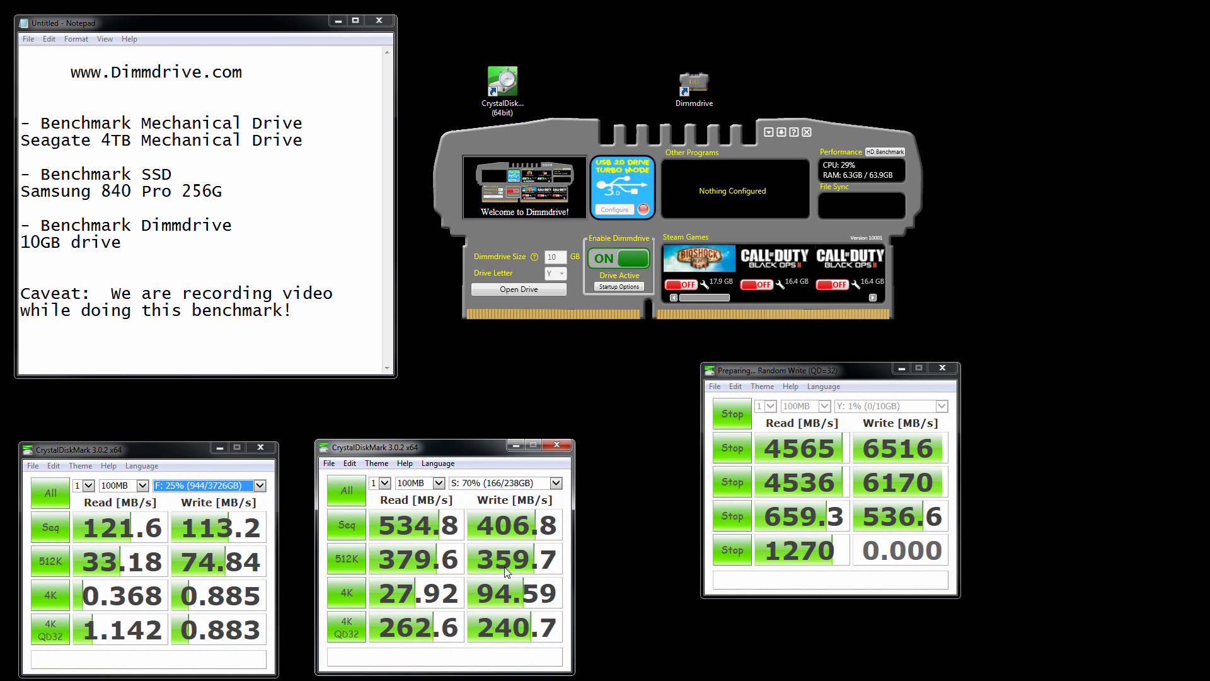
pyautogui.moveTo(452, 453); pyautogui.dragTo(477, 446)
pyautogui.moveTo(159, 459)
pyautogui.mouseDown()
pyautogui.moveTo(191, 450)
pyautogui.moveTo(173, 454)
pyautogui.mouseUp()
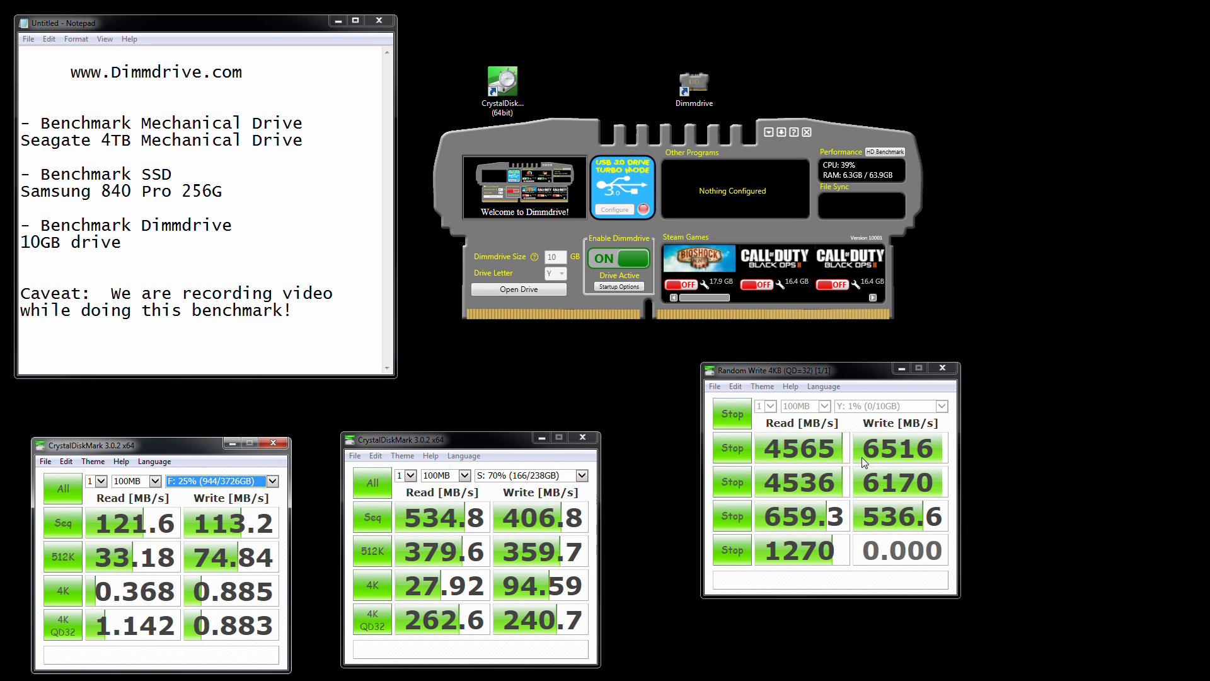
pyautogui.moveTo(469, 442); pyautogui.dragTo(454, 447)
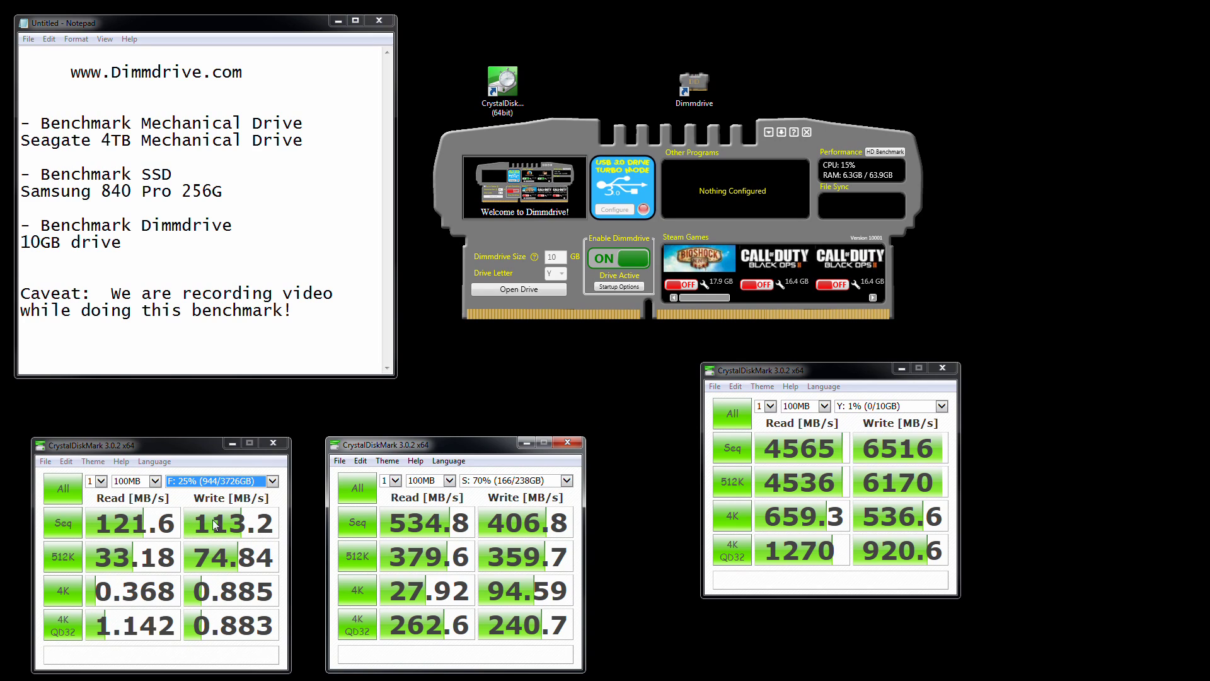
pyautogui.moveTo(848, 376); pyautogui.dragTo(801, 418)
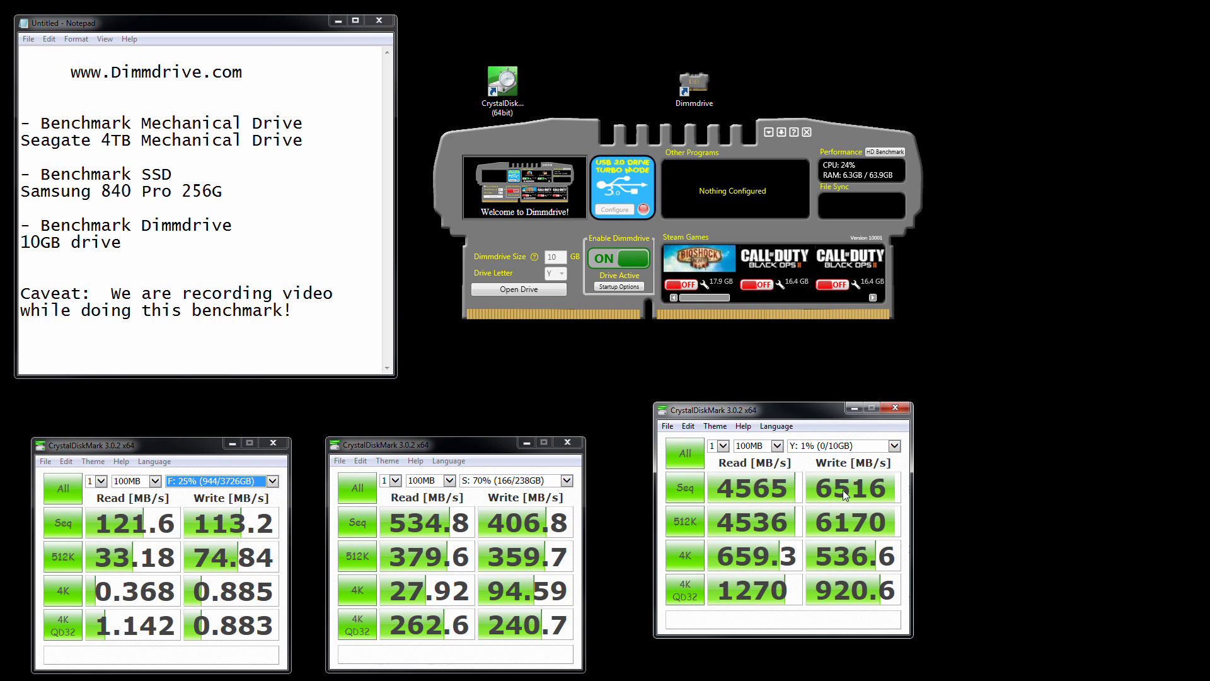
pyautogui.moveTo(838, 600)
pyautogui.click(179, 451)
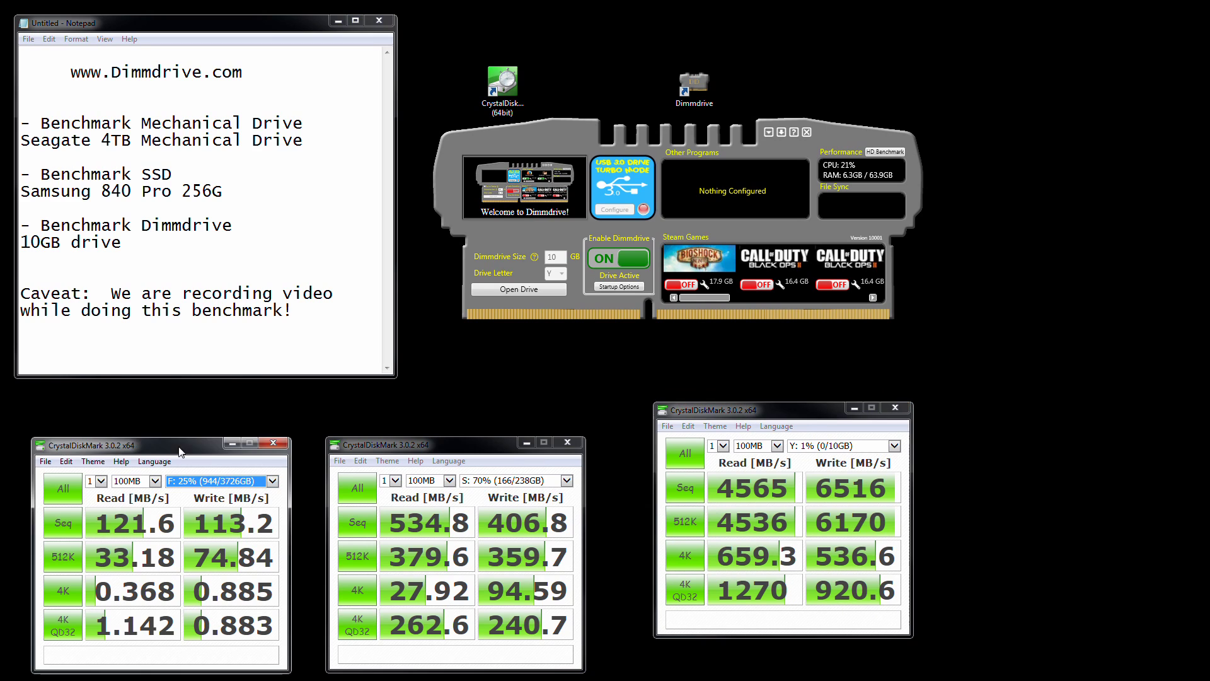
# Bring the 1000MB Y: drive results window on screen beside the other results
pyautogui.moveTo(179, 452); pyautogui.dragTo(498, 404)
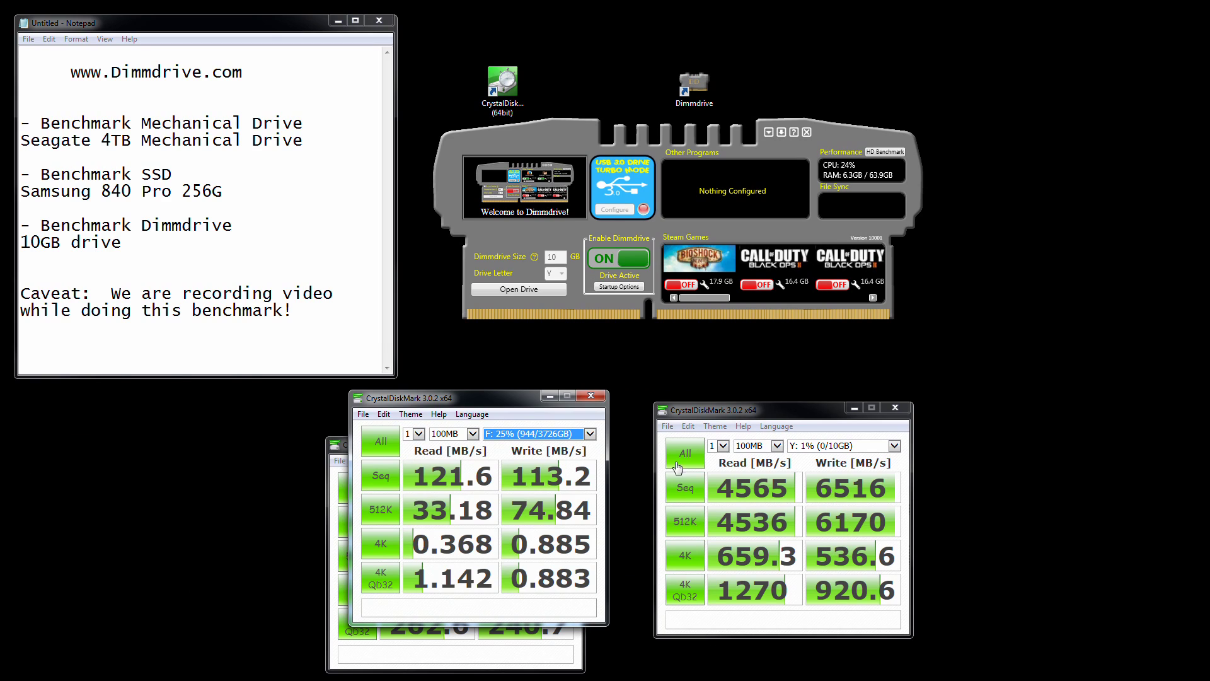
pyautogui.moveTo(469, 404); pyautogui.dragTo(136, 444)
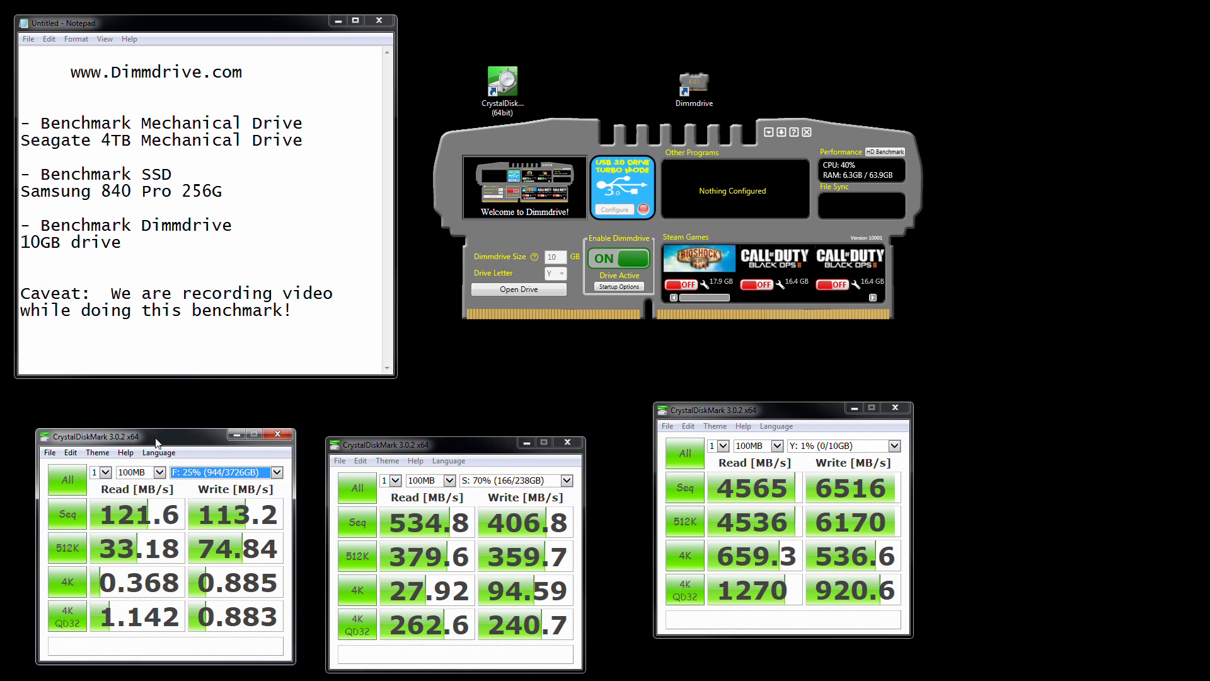
pyautogui.moveTo(1209, 315); pyautogui.dragTo(759, 370)
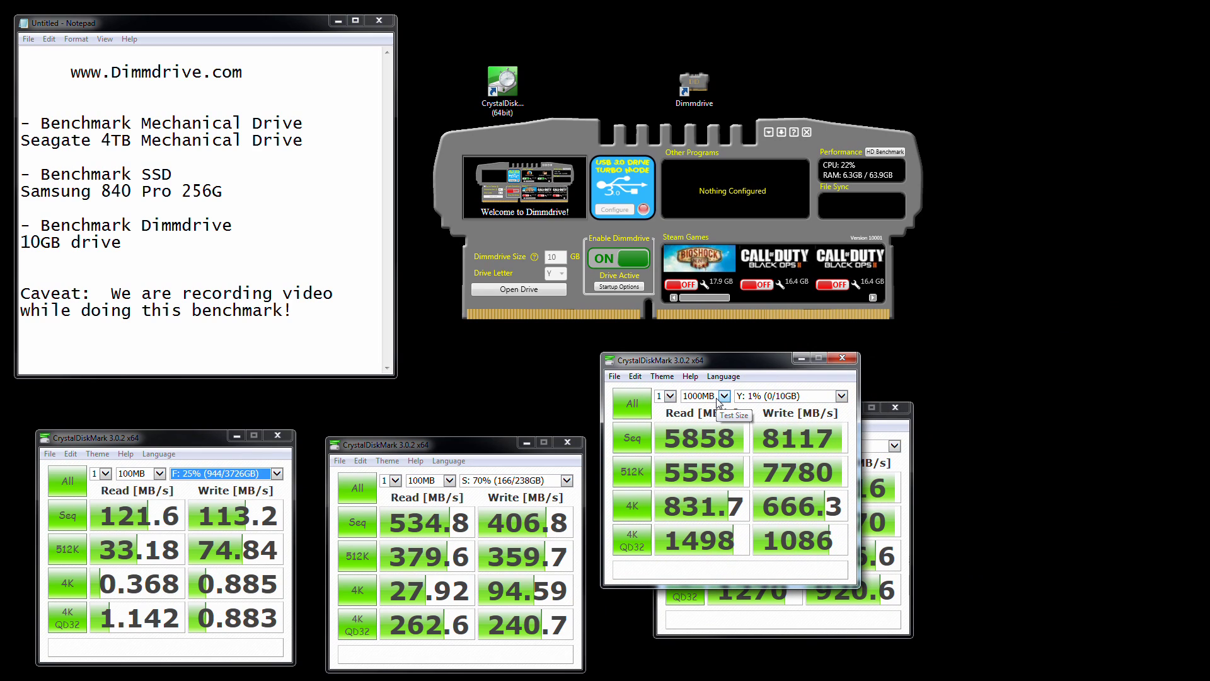
pyautogui.moveTo(751, 369); pyautogui.dragTo(1065, 421)
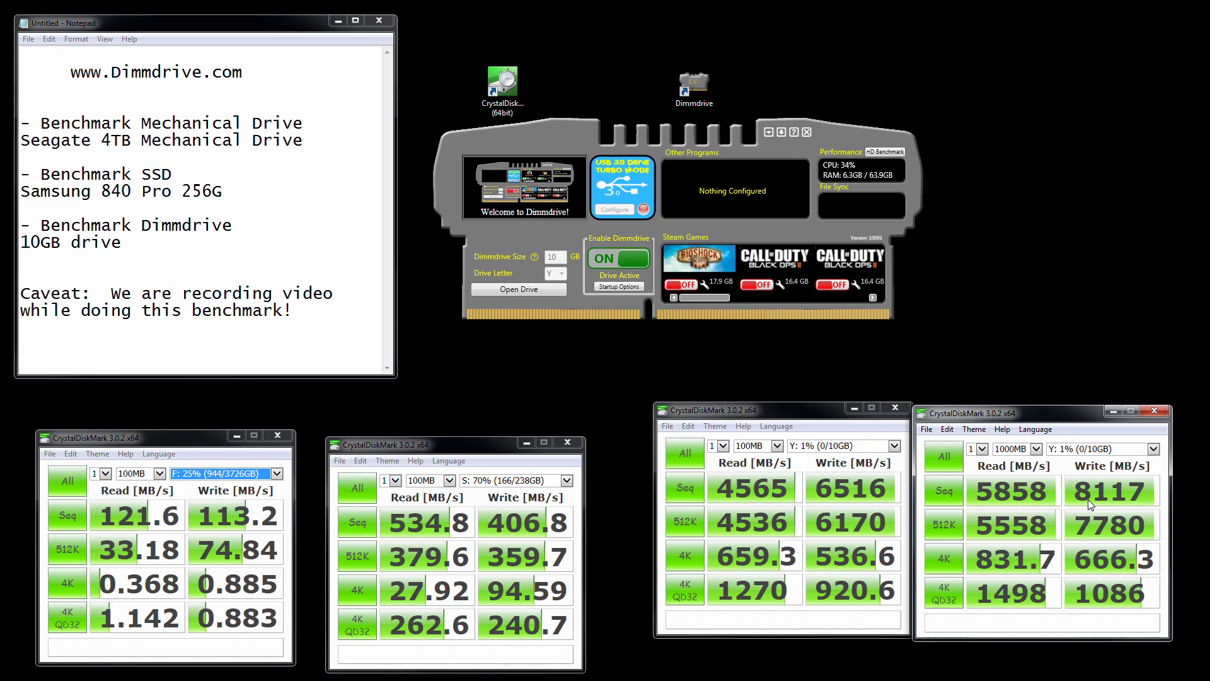
# Overlap the 1000MB Y: results on the 100MB Y: results, offset enough to compare both
pyautogui.moveTo(1059, 417); pyautogui.dragTo(802, 416)
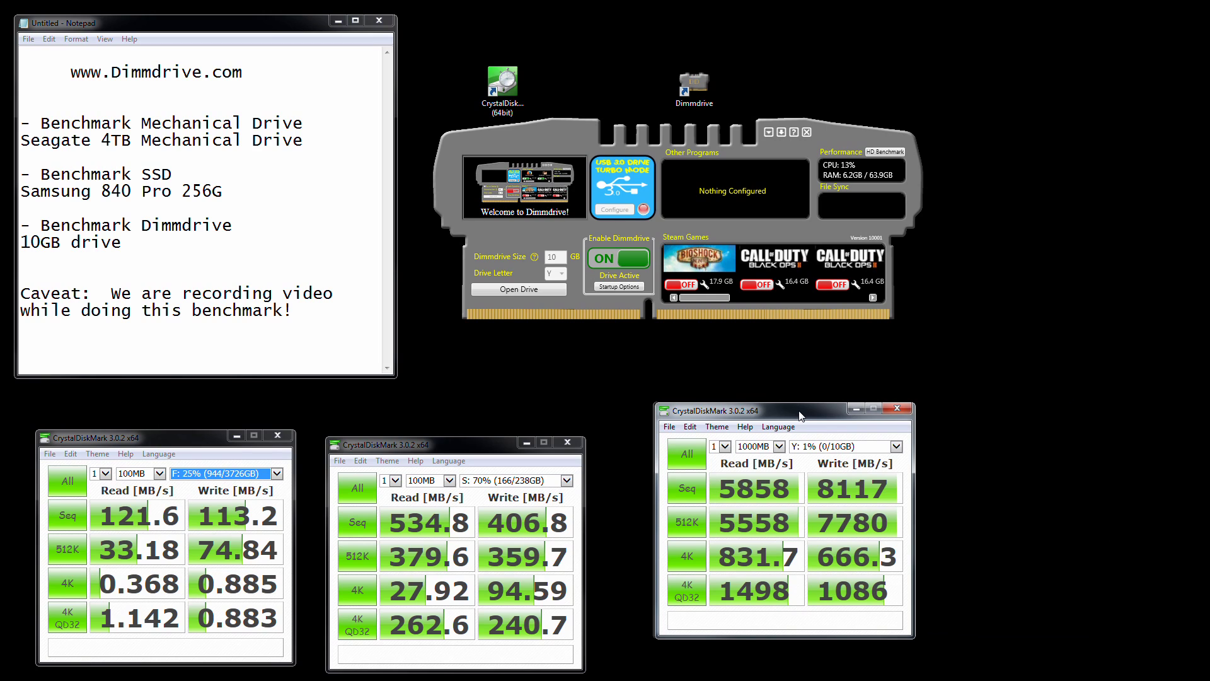
pyautogui.moveTo(800, 414); pyautogui.dragTo(921, 362)
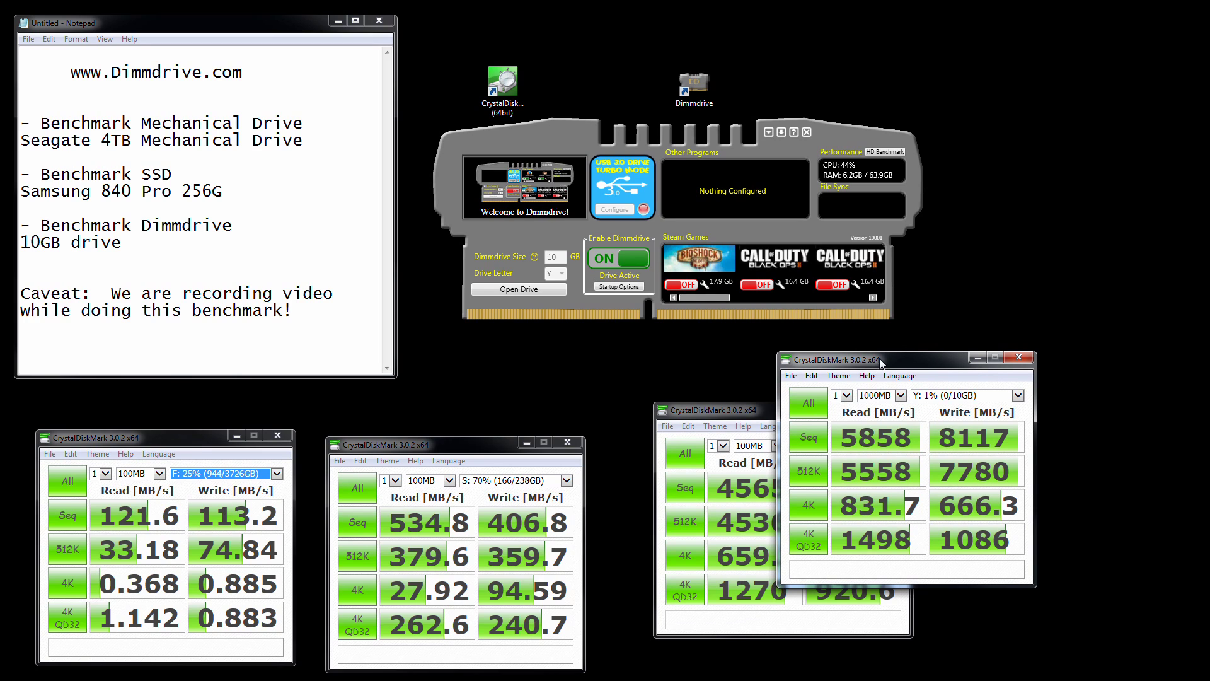
pyautogui.moveTo(881, 364); pyautogui.dragTo(805, 370)
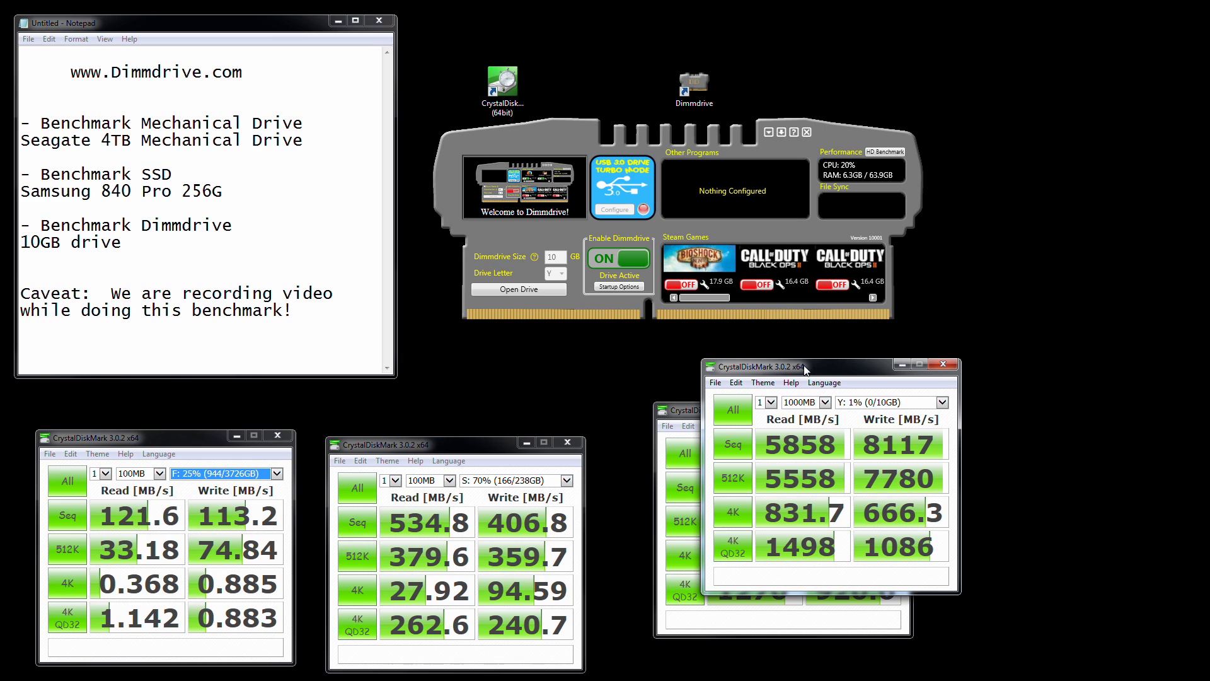
# Move the 1000MB Y: results window to the far right, uncovering the 100MB run
pyautogui.moveTo(805, 370); pyautogui.dragTo(1034, 335)
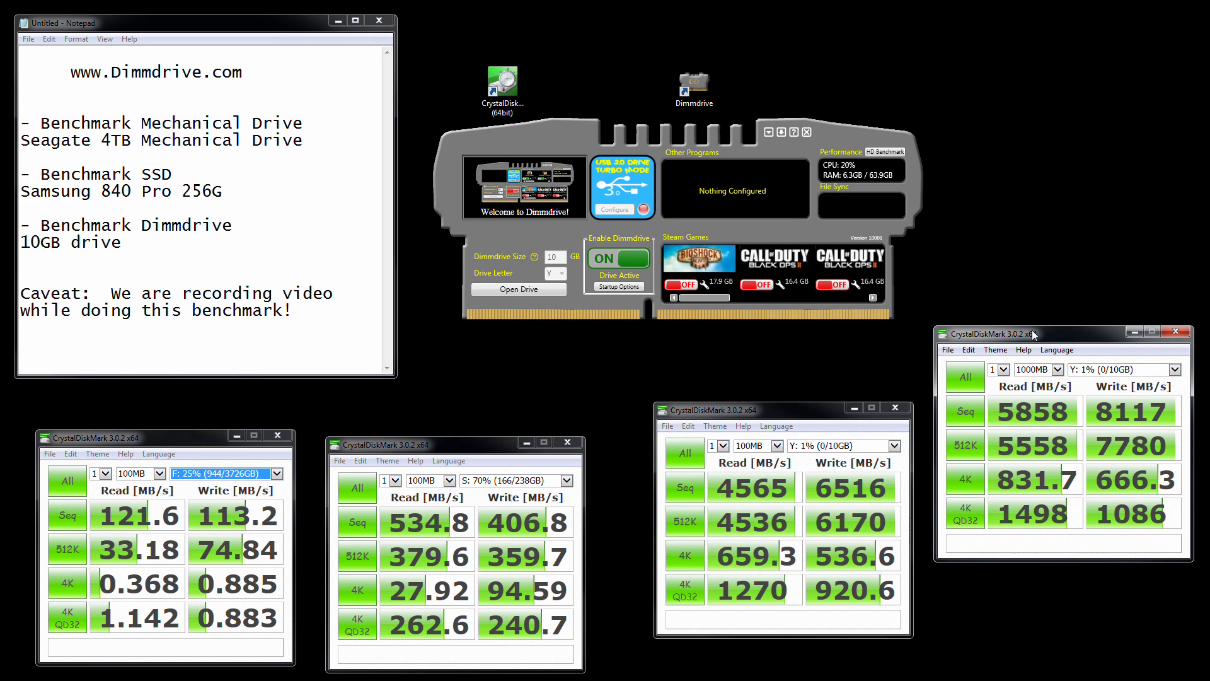